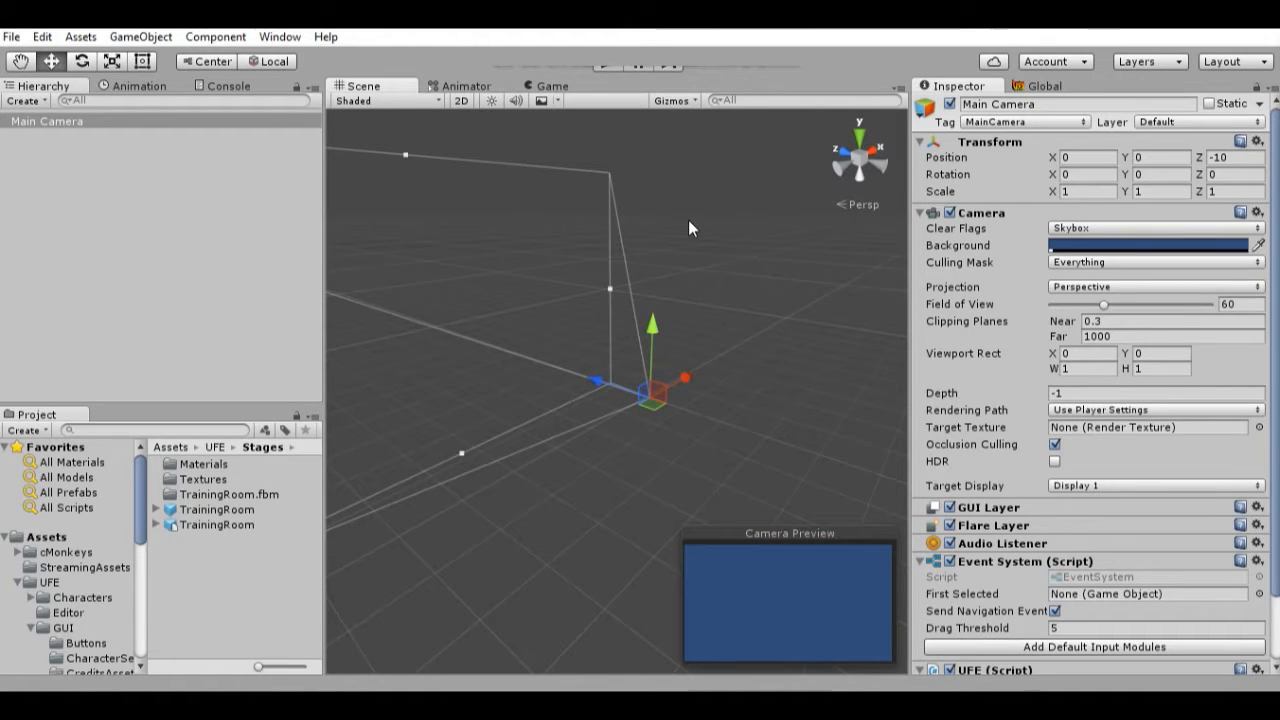
- Pan, zoom and orbit the Scene view to frame the Main Camera's frustum
mouse_move(685, 303)
mouse_down()
mouse_move(680, 337)
mouse_move(626, 366)
mouse_move(676, 462)
mouse_move(677, 423)
mouse_move(605, 391)
mouse_move(680, 286)
mouse_up()
drag(747, 482, 789, 420)
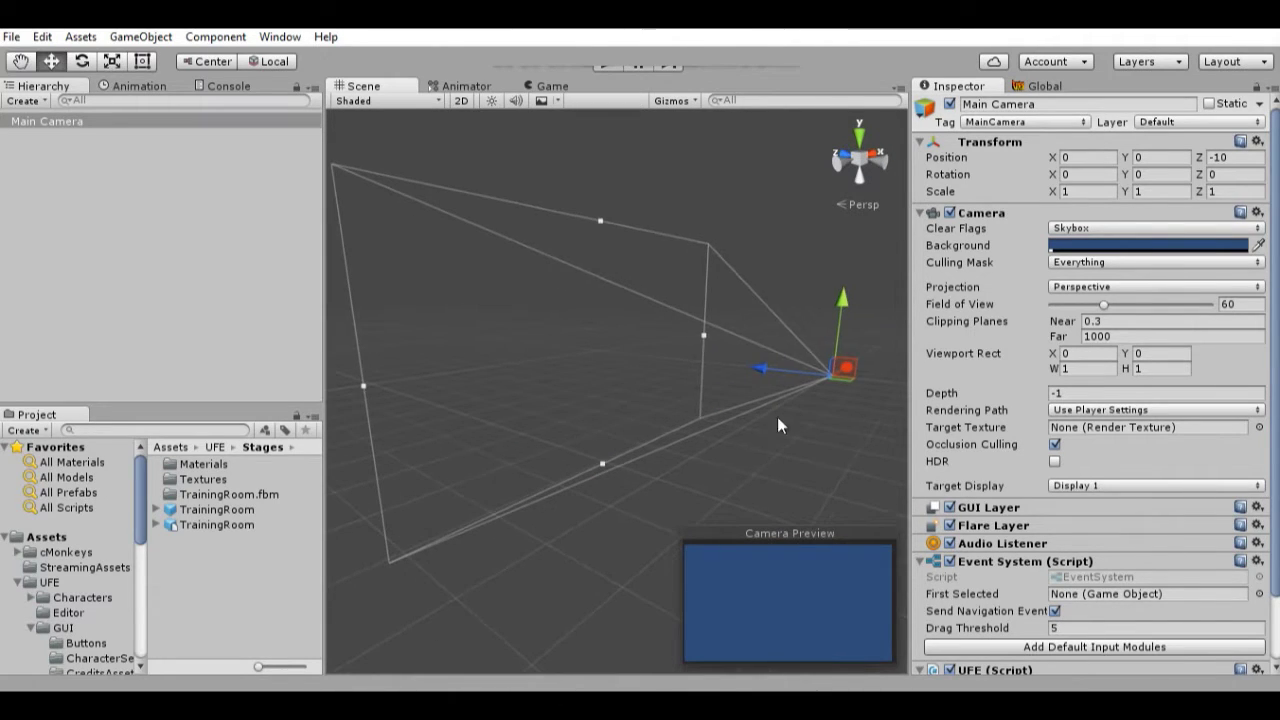
scroll(718, 466, down, 2)
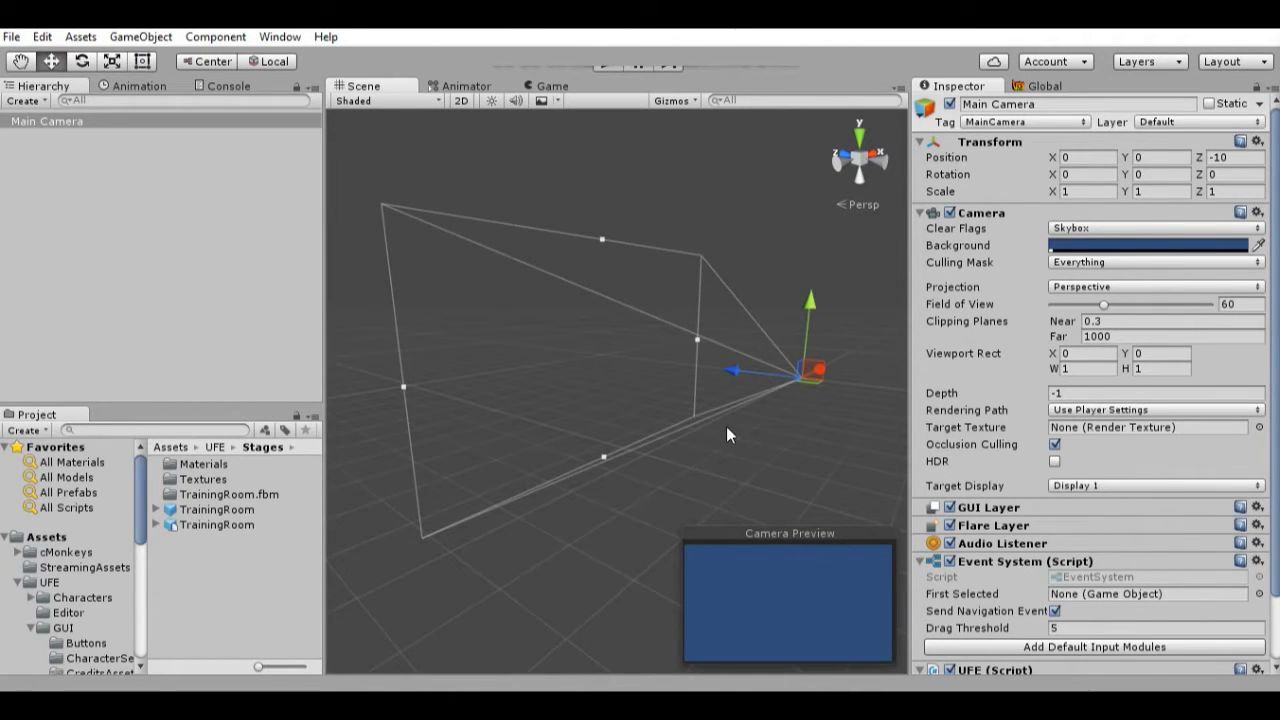
alt+drag(729, 434, 614, 486)
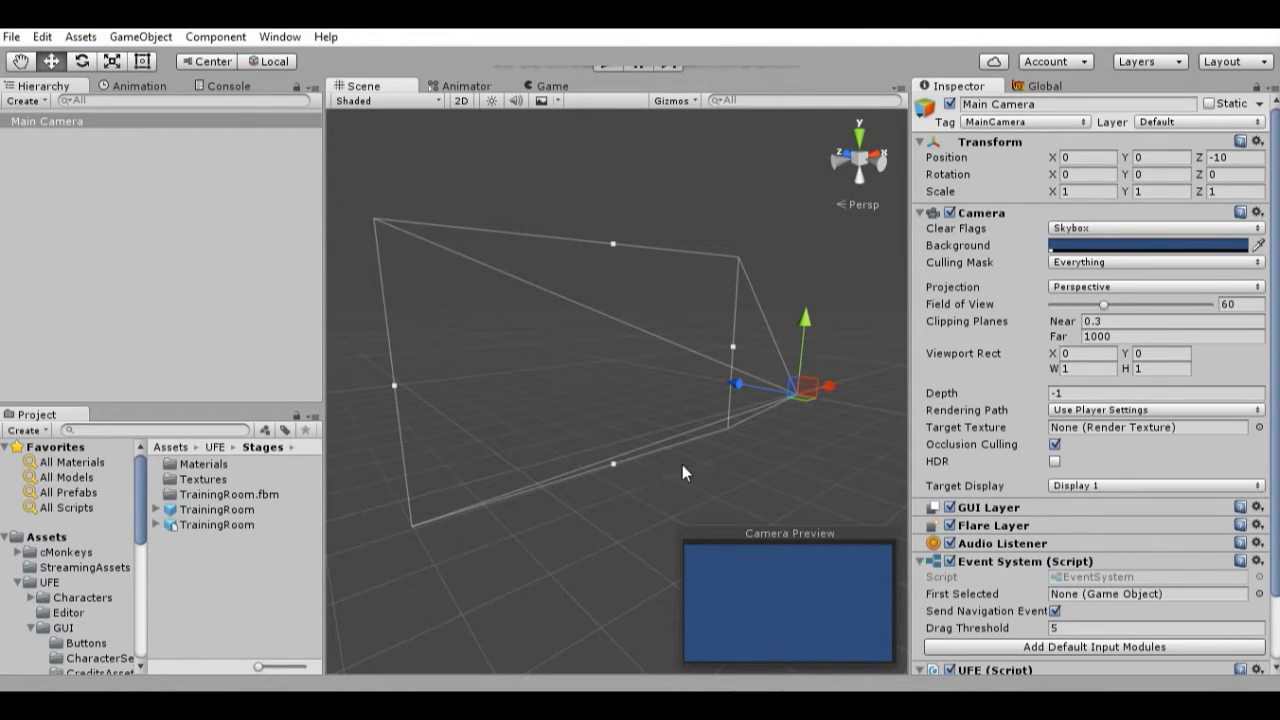
middle_drag(690, 464, 737, 477)
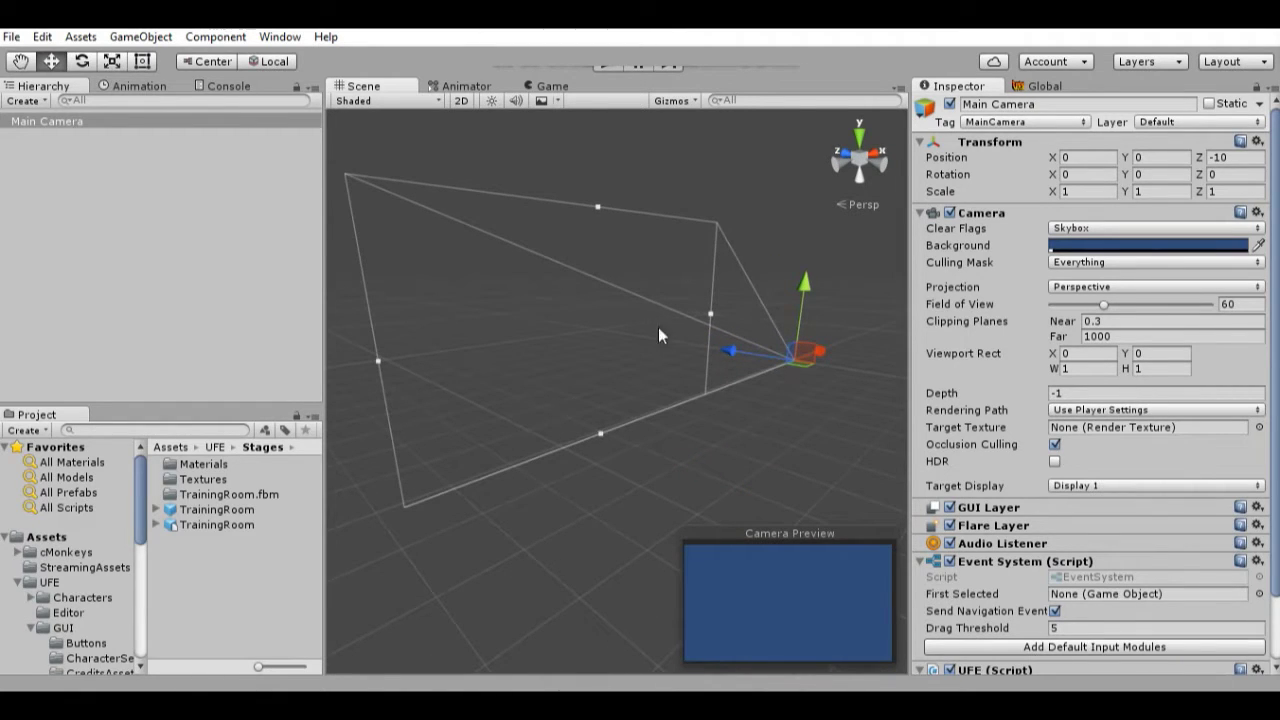
- Test the game in play mode, opening and closing options, then stop it
click(607, 64)
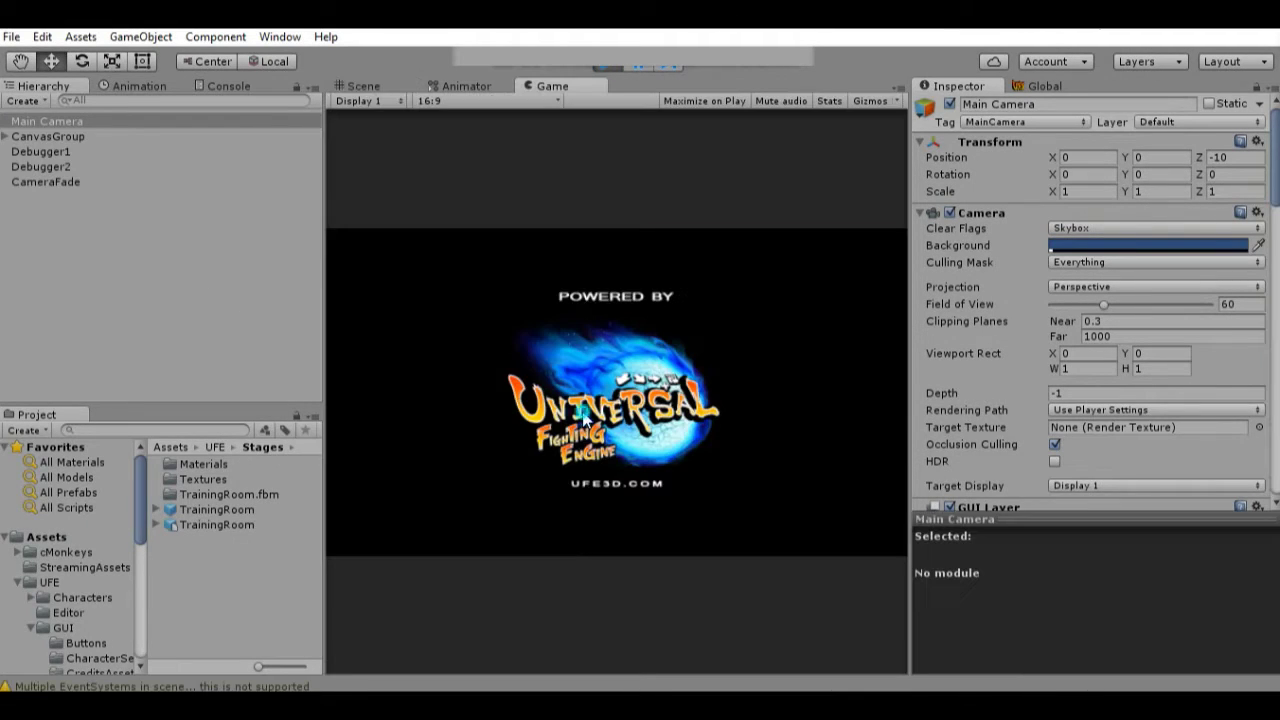
click(487, 533)
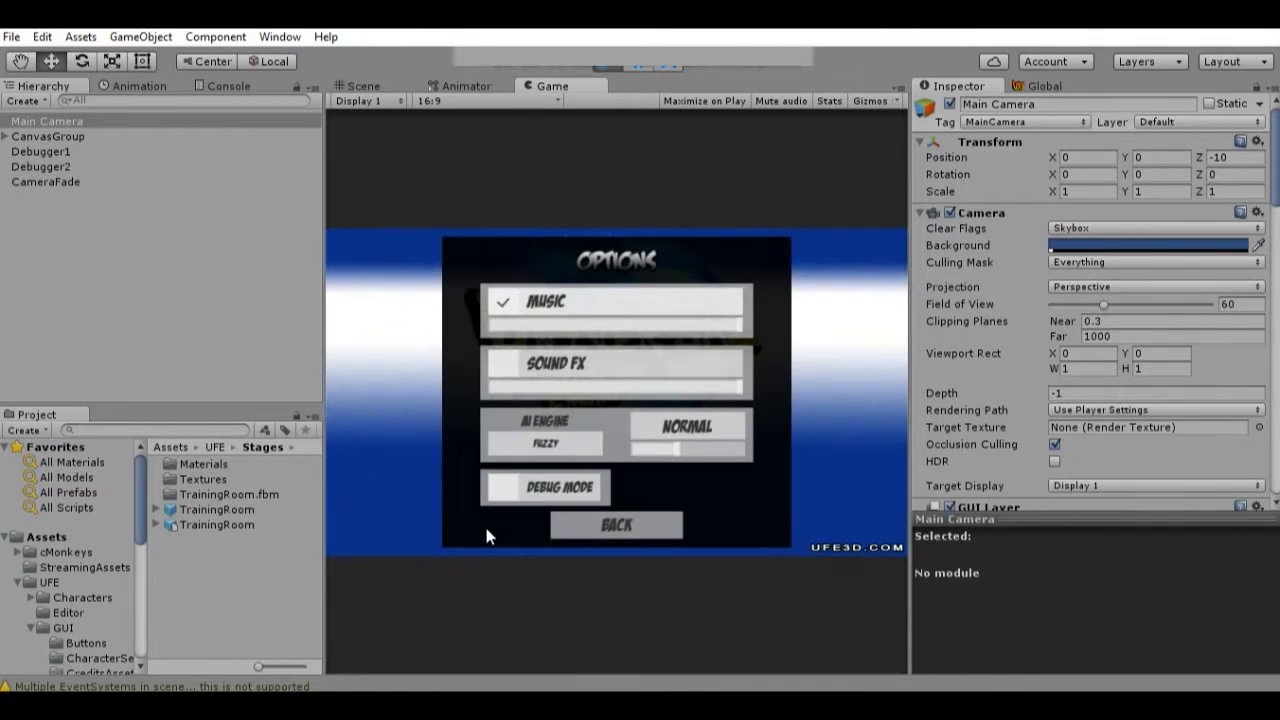
key(Escape)
click(486, 529)
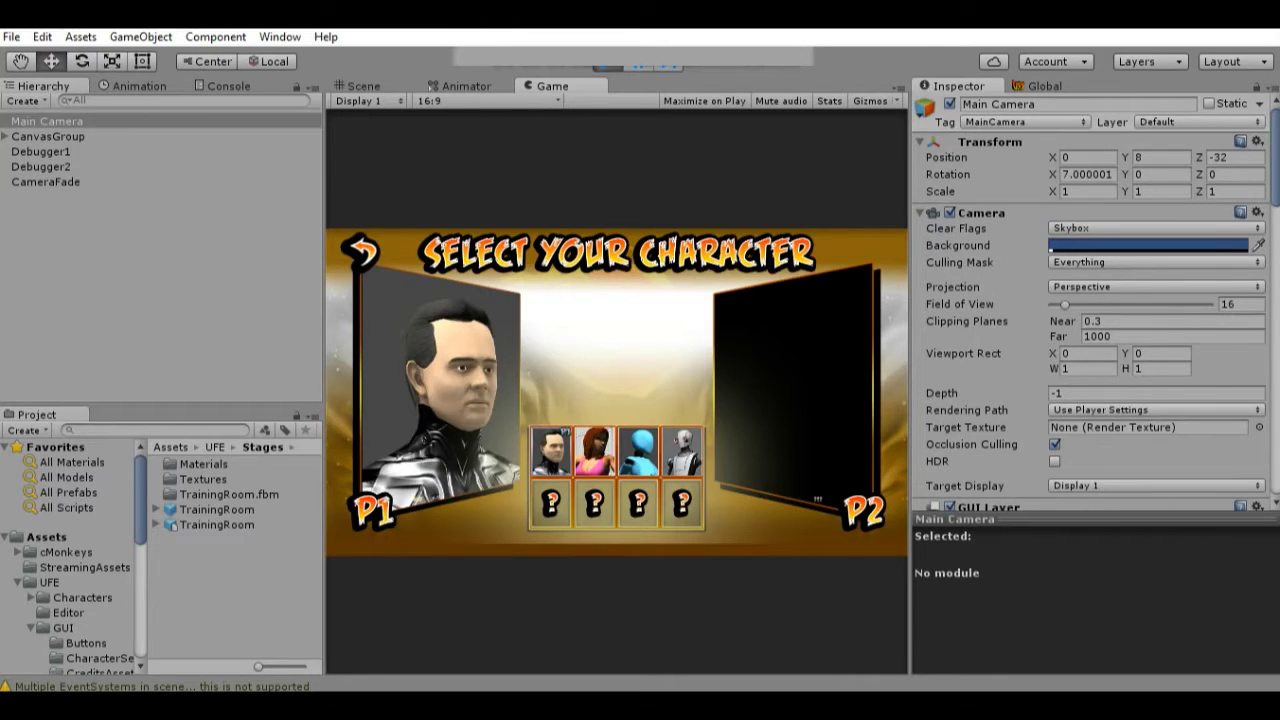
key(ctrl+p)
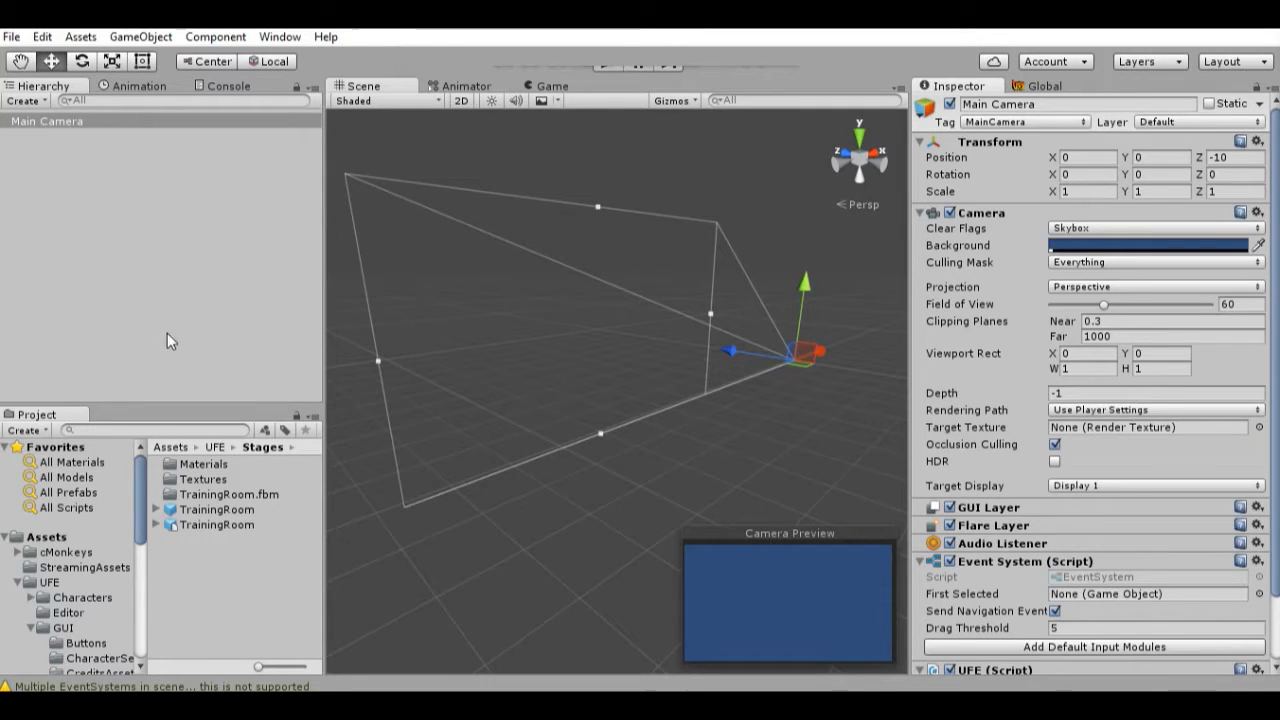
- Clear the console warnings and return to the Hierarchy
click(218, 87)
click(18, 101)
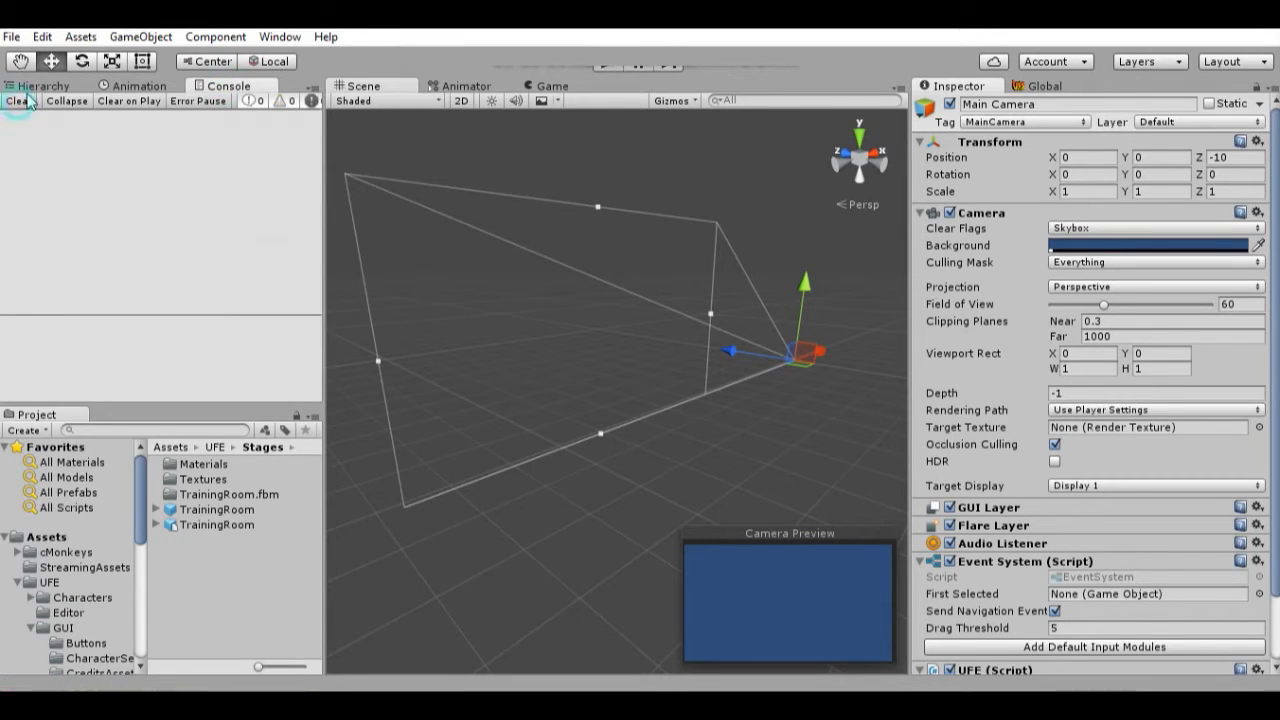
click(40, 87)
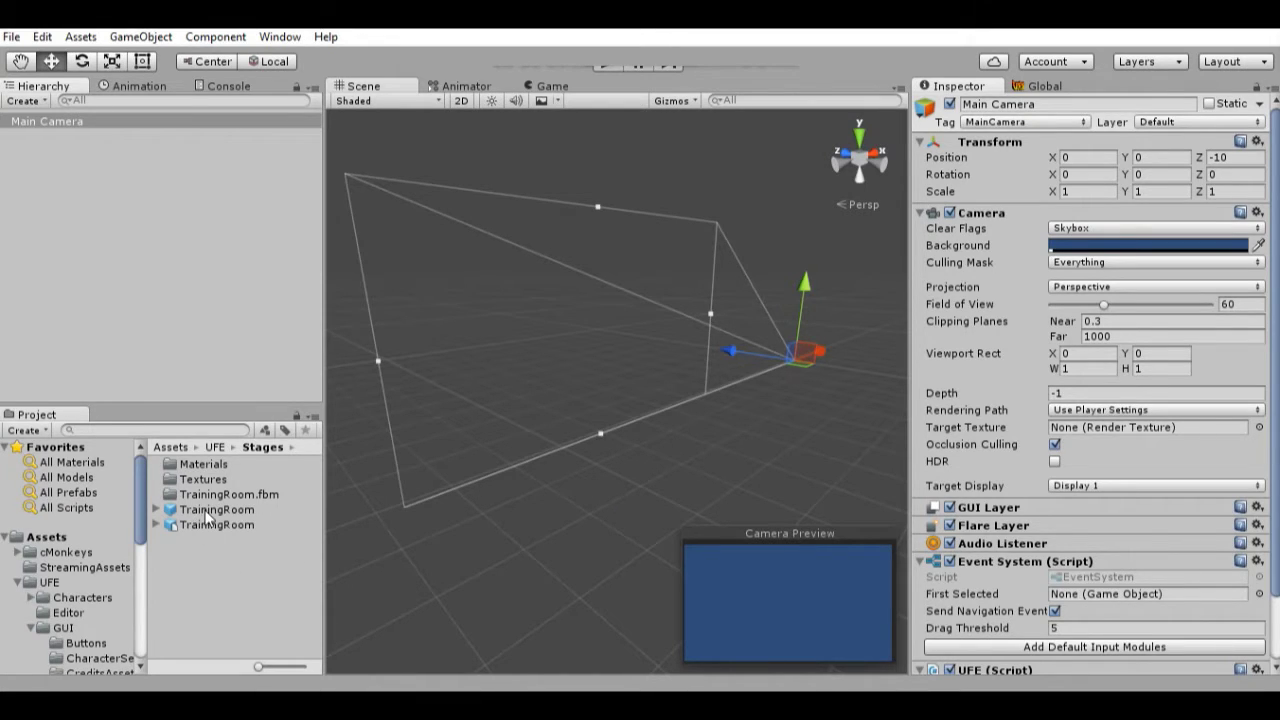
- Deselect Main Camera, search the project for 'ufe' and select the UFE_Config asset
click(50, 200)
click(165, 430)
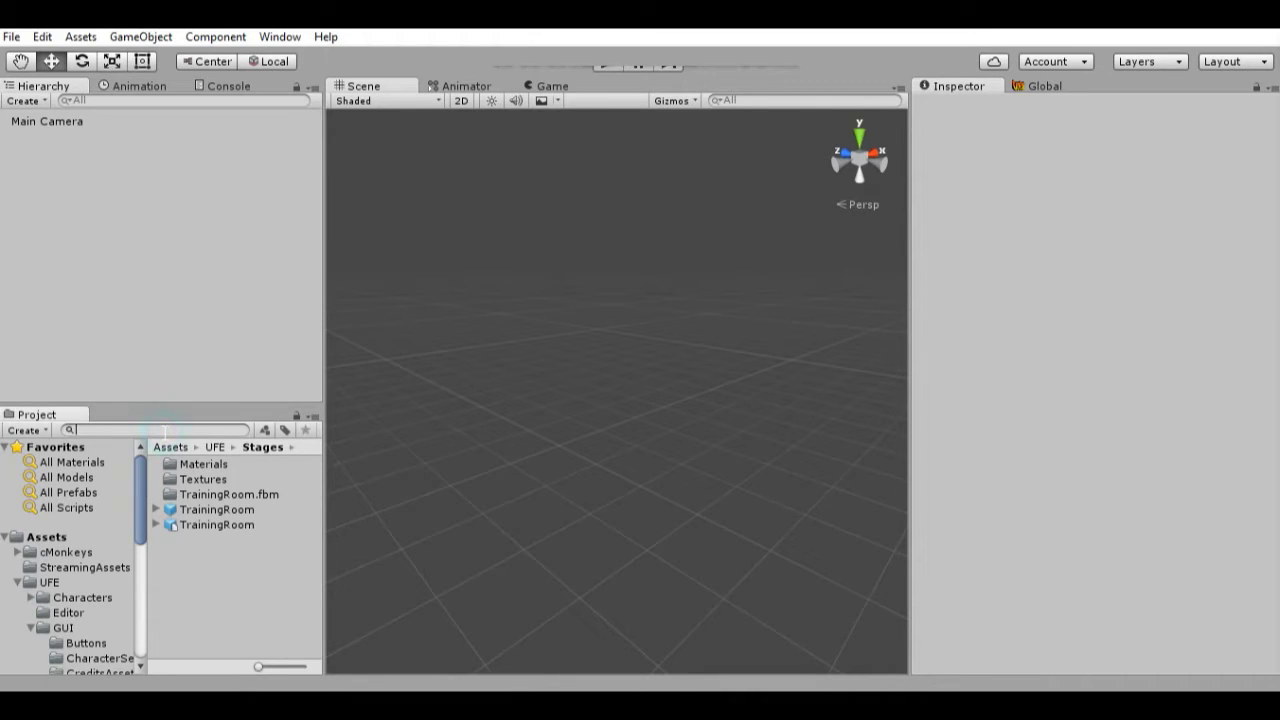
text(ufe)
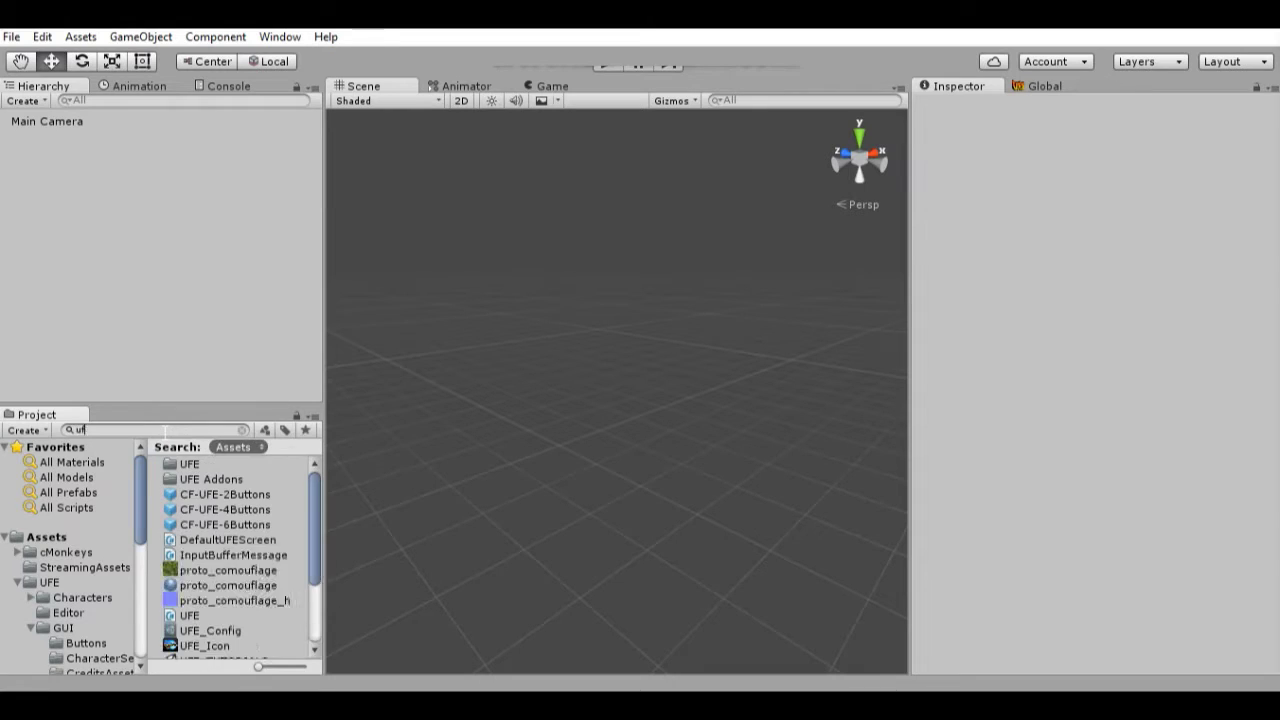
click(216, 570)
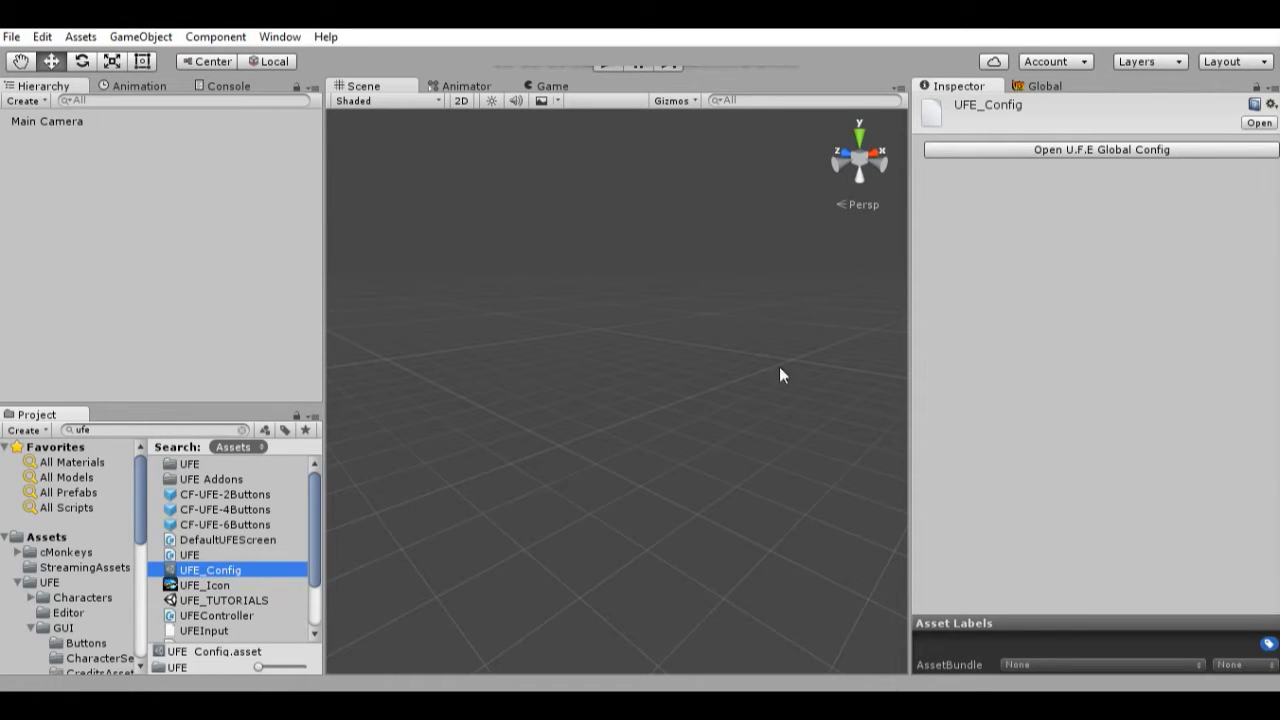
click(108, 430)
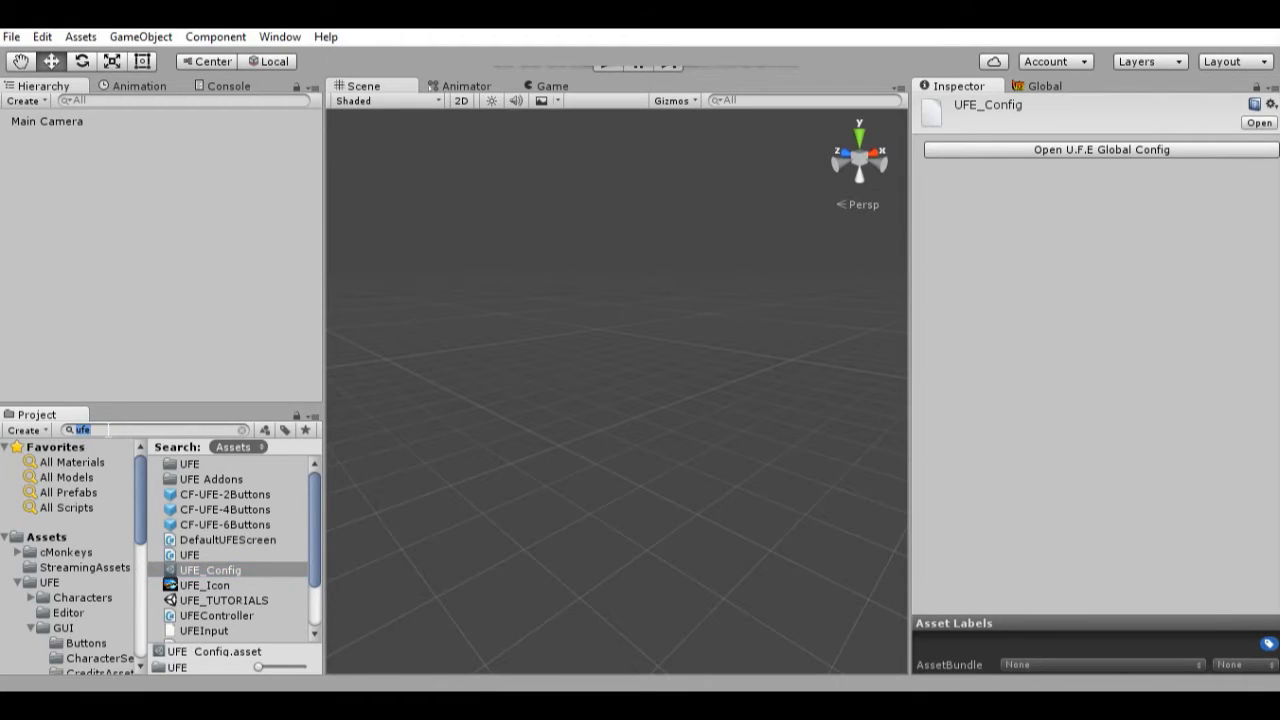
- Open the UFE Global Editor from the Window > U.F.E. menu
click(268, 38)
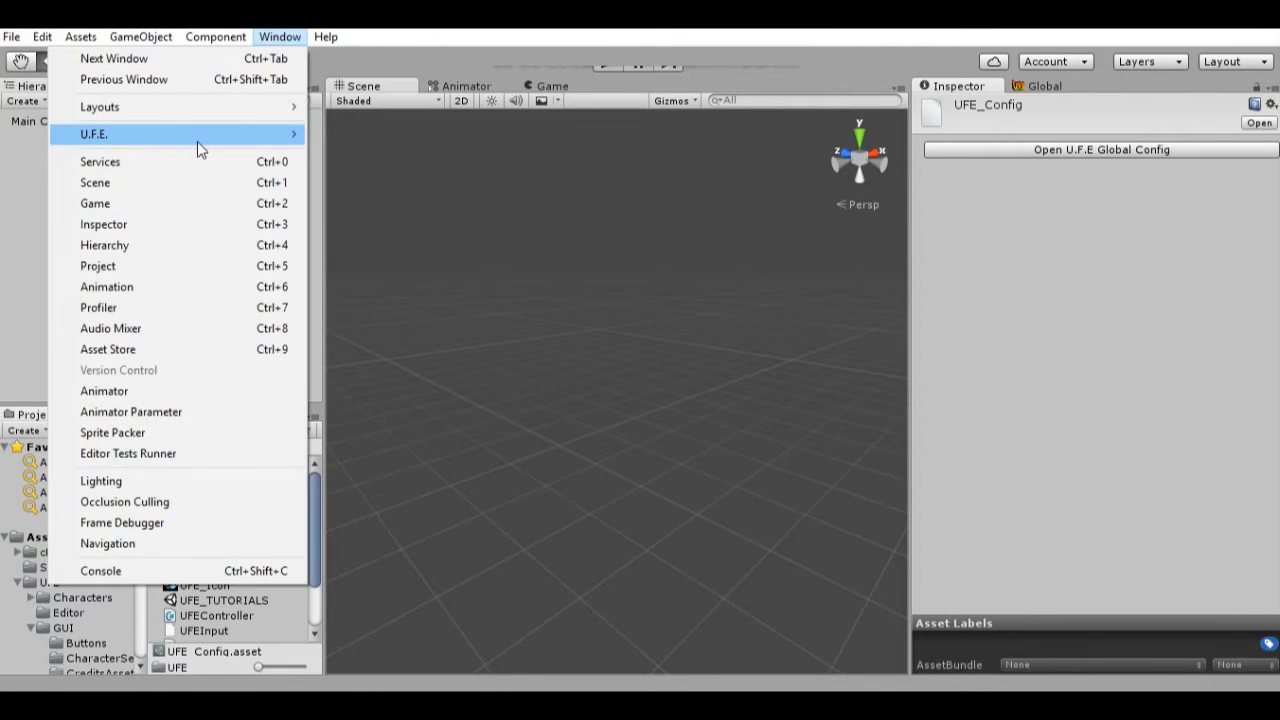
mouse_move(197, 141)
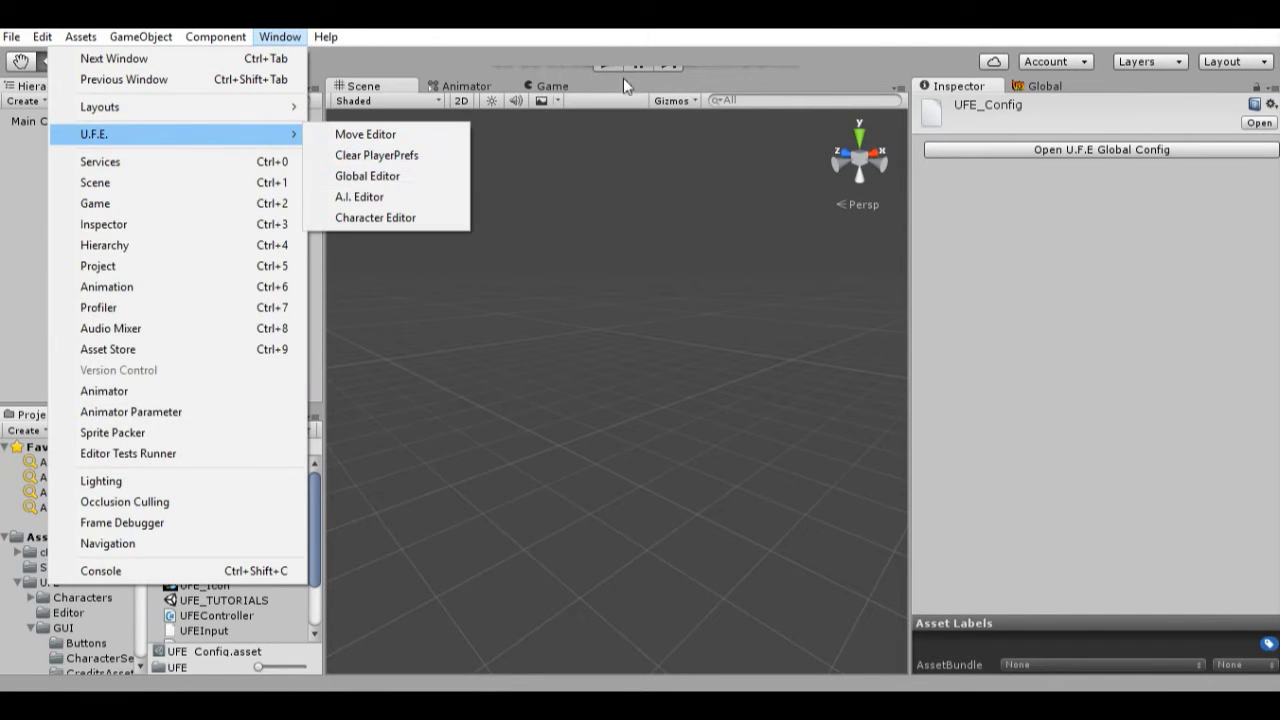
click(1073, 103)
click(1100, 149)
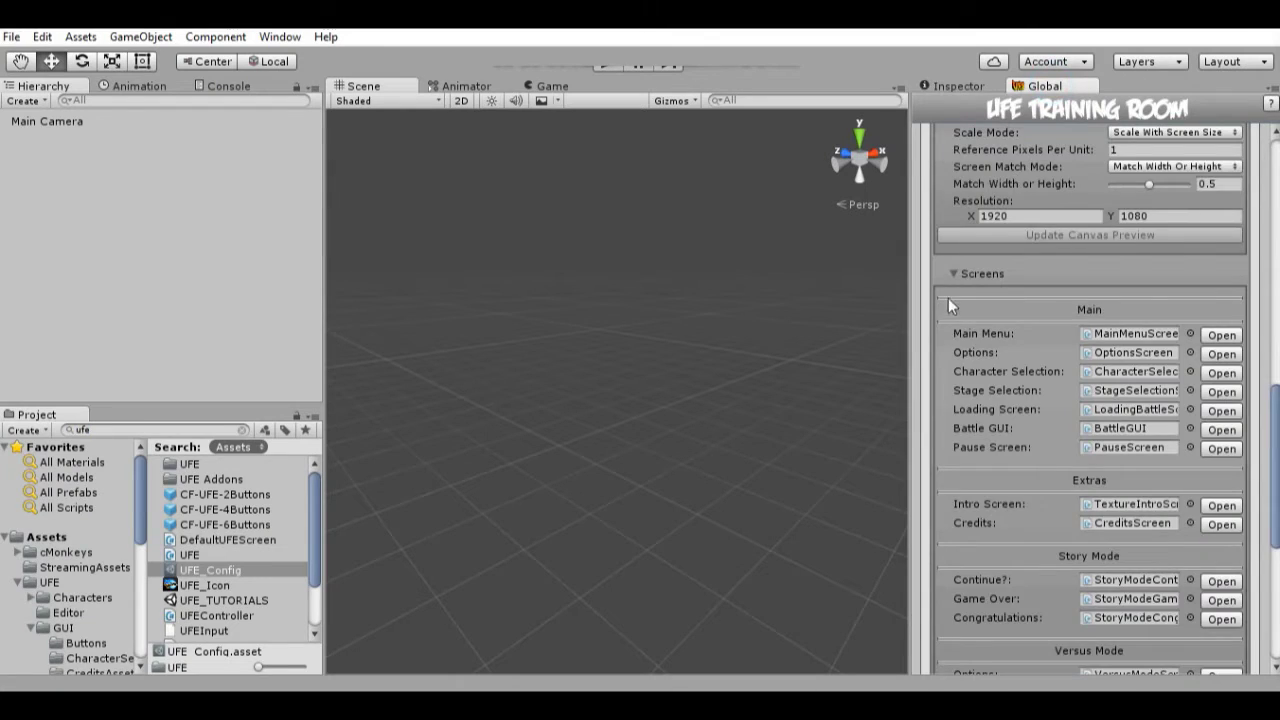
scroll(985, 280, up, 10)
scroll(1007, 312, down, 5)
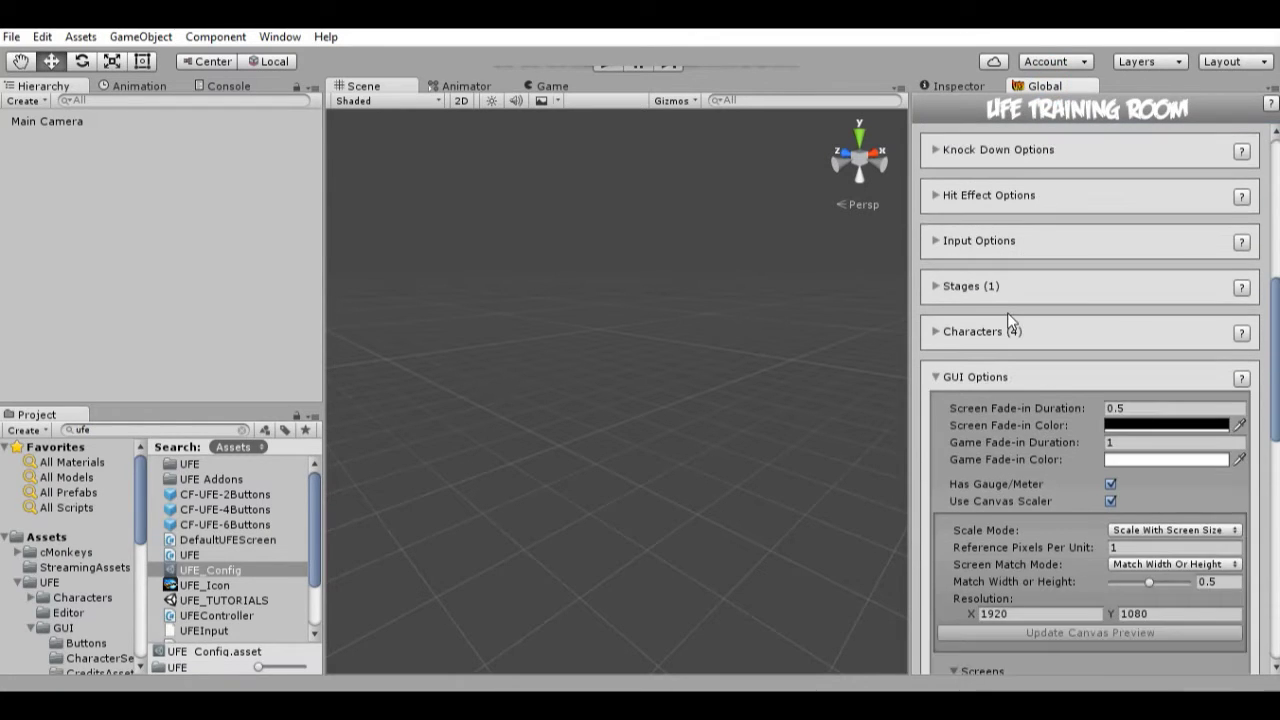
scroll(1008, 318, down, 3)
- Collapse GUI Options and expand Stages to show the TrainingRoom stage (boundaries -37/37, friction 100)
click(936, 321)
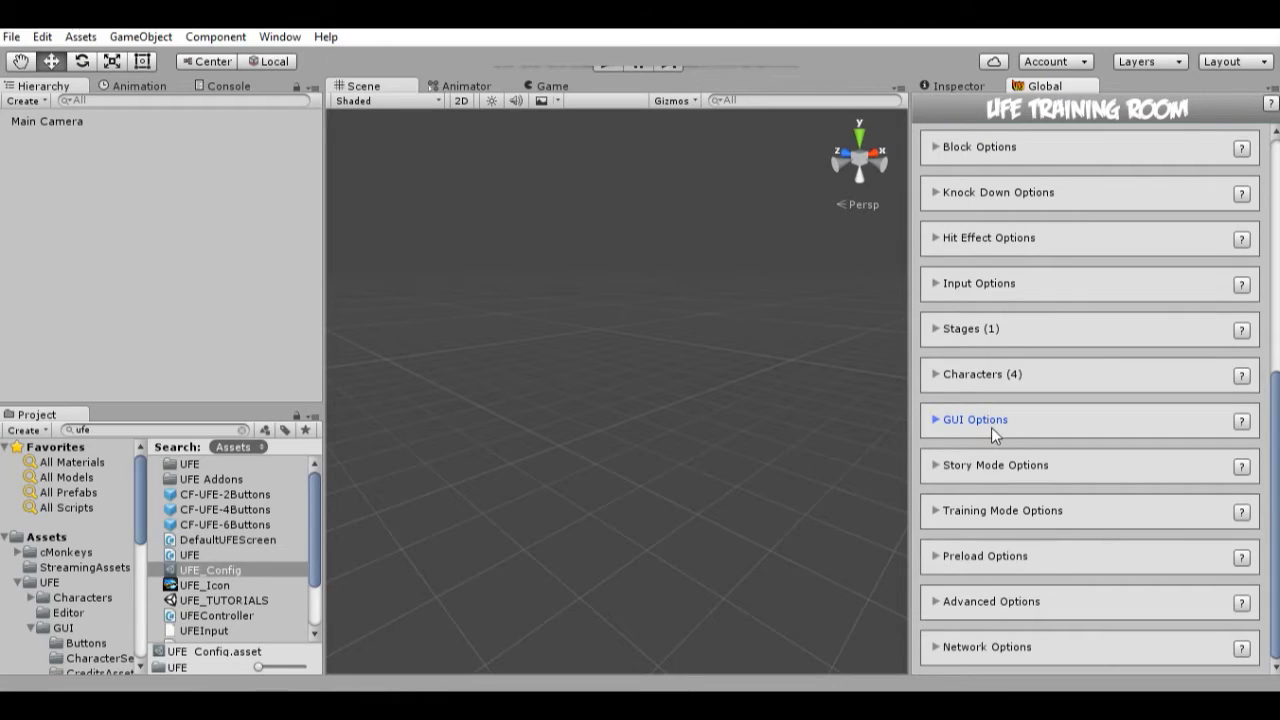
click(936, 330)
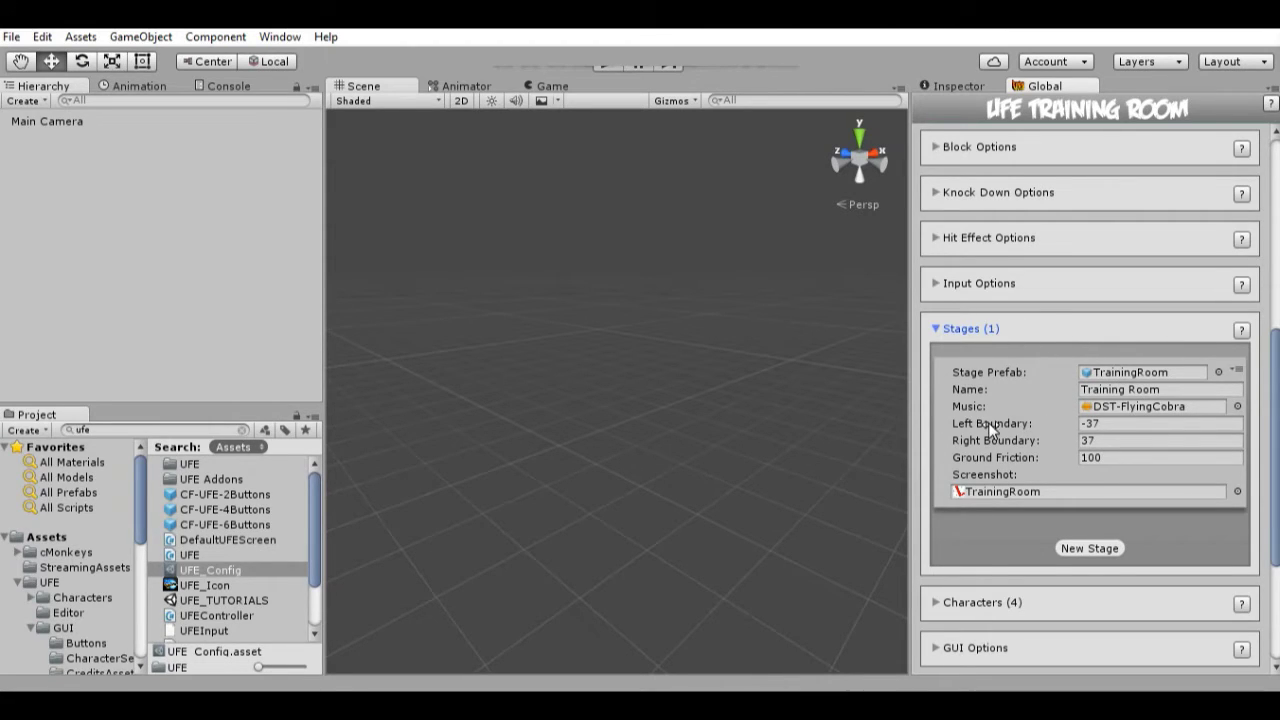
scroll(278, 513, down, 3)
scroll(278, 513, up, 3)
- Widen the Project panel, deselect UFE_Config and select the search text for replacement
drag(320, 461, 349, 462)
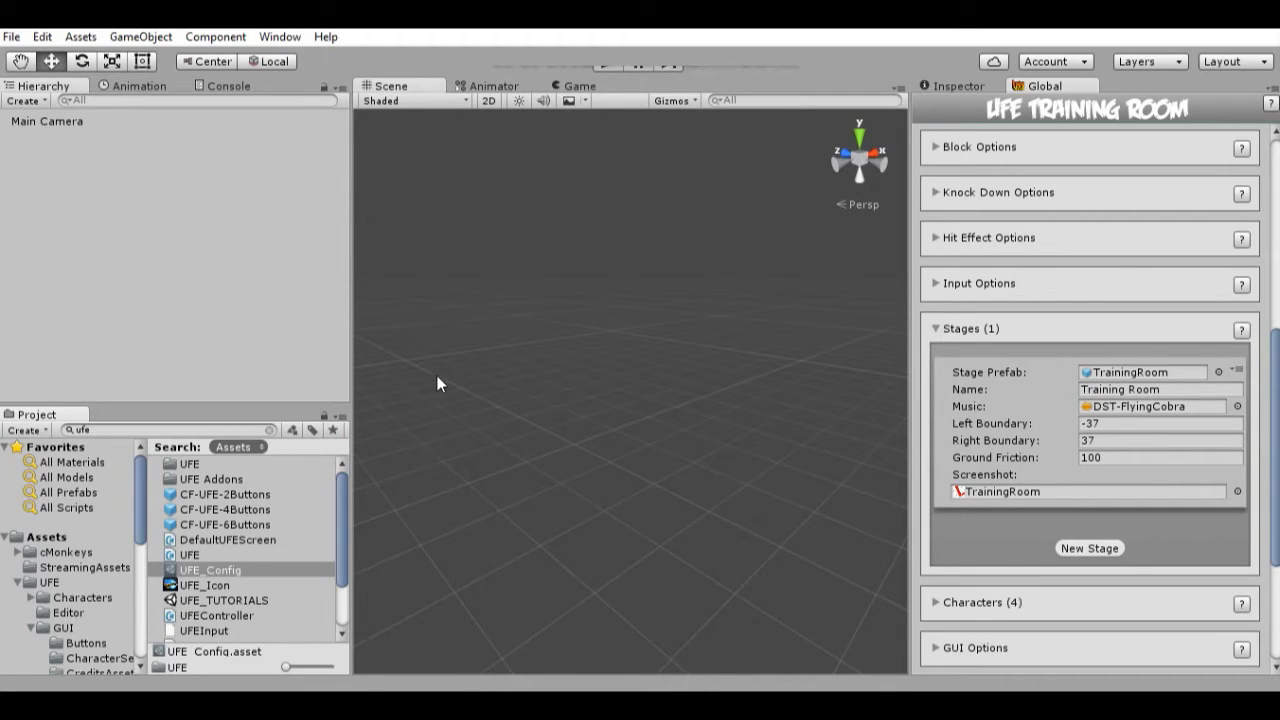
key(q)
key(w)
click(630, 444)
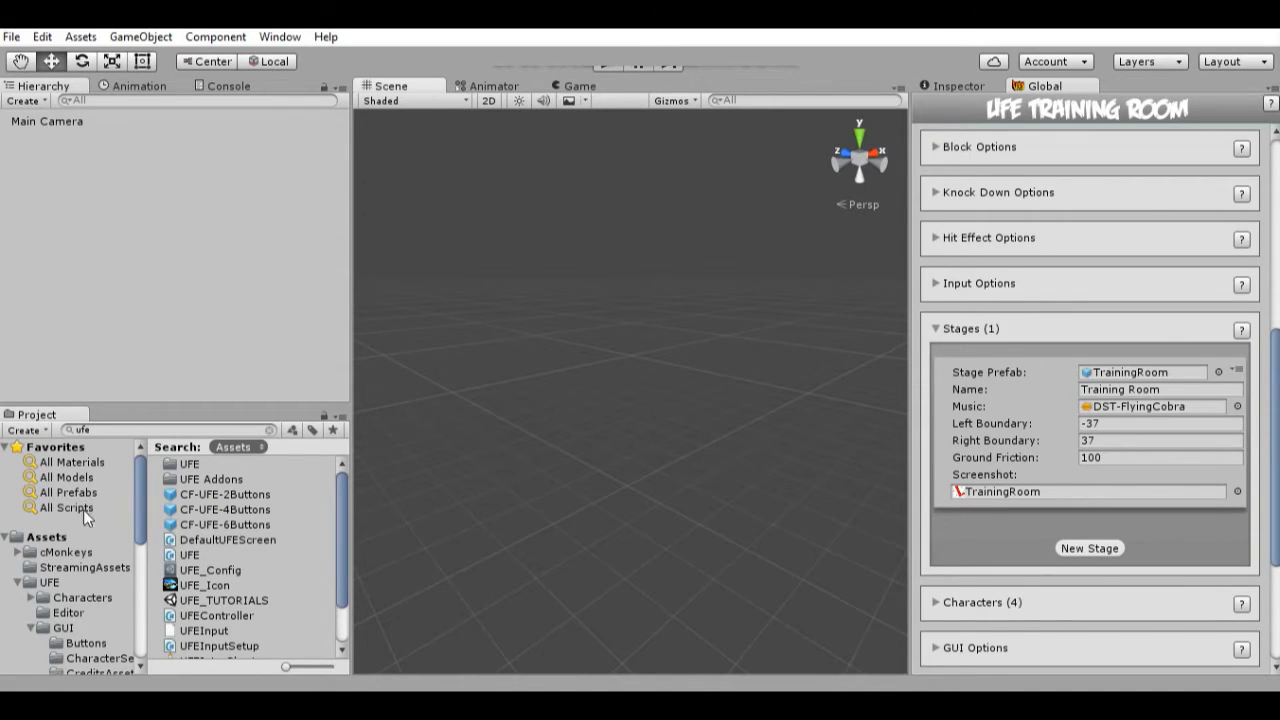
click(190, 429)
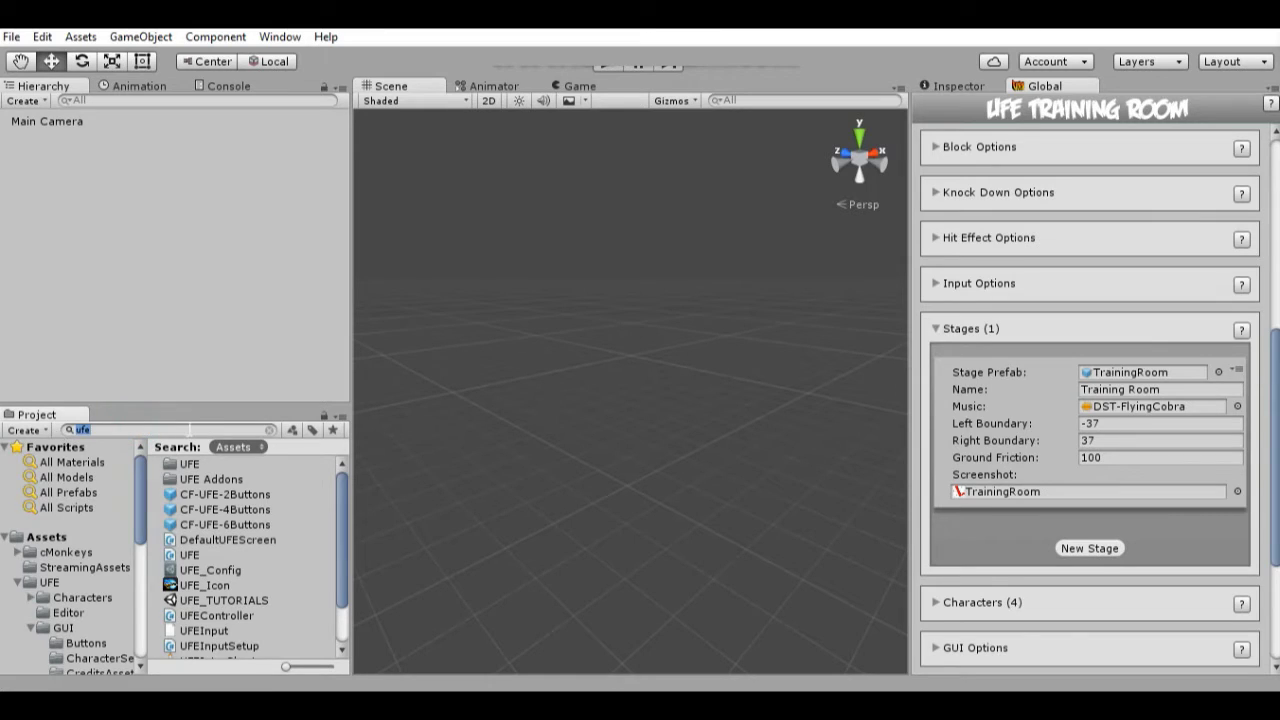
- Search the project for 'trainin' and inspect the TrainingRoom prefab (scale 10, two materials)
click(1122, 376)
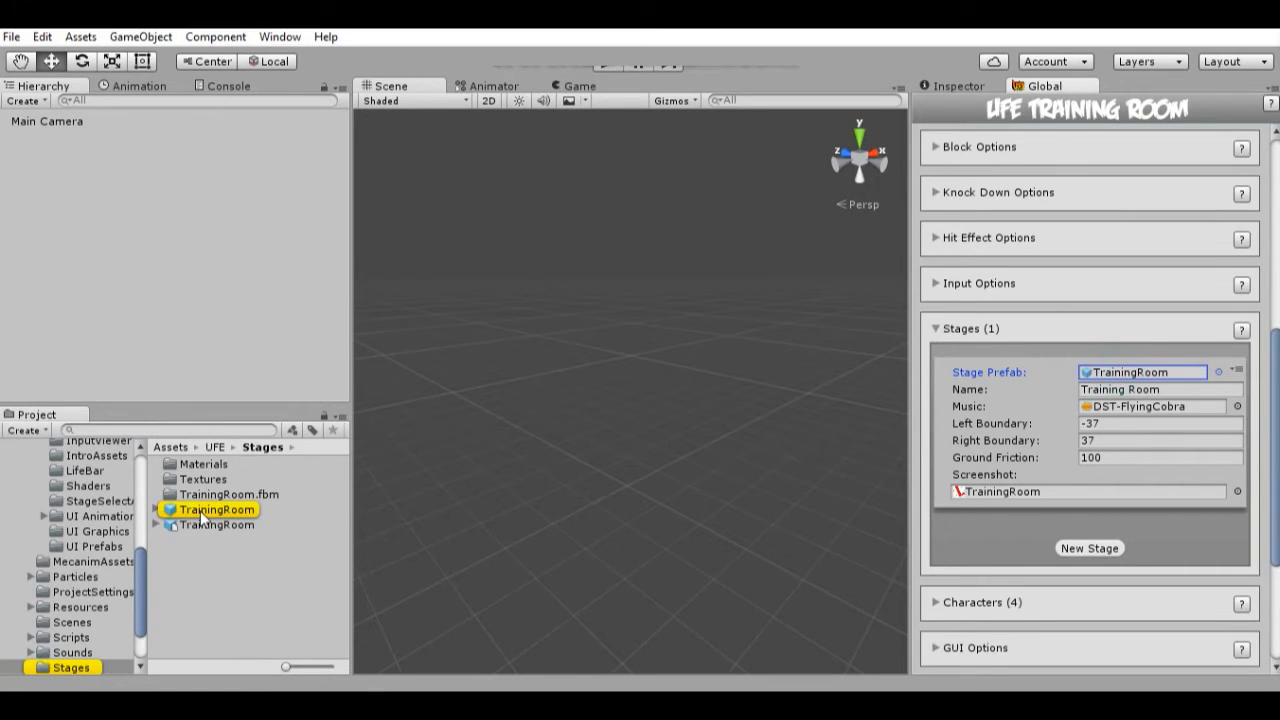
click(183, 429)
text(training)
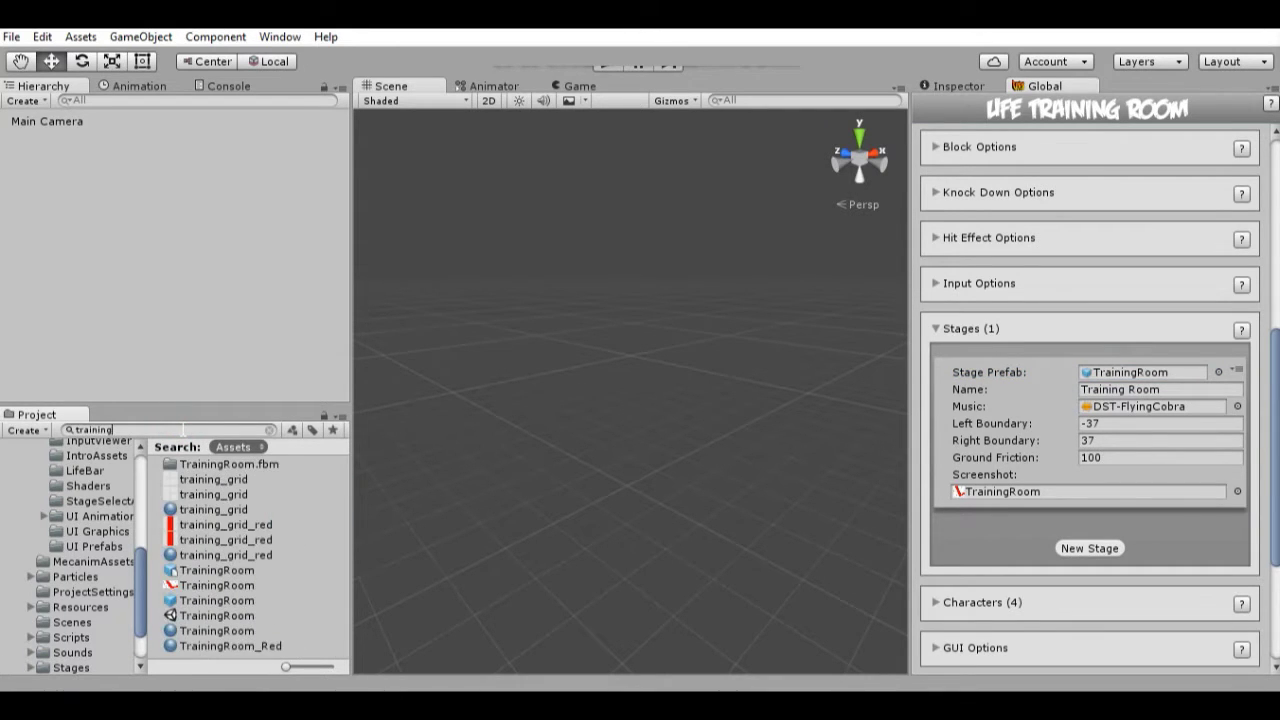
click(212, 601)
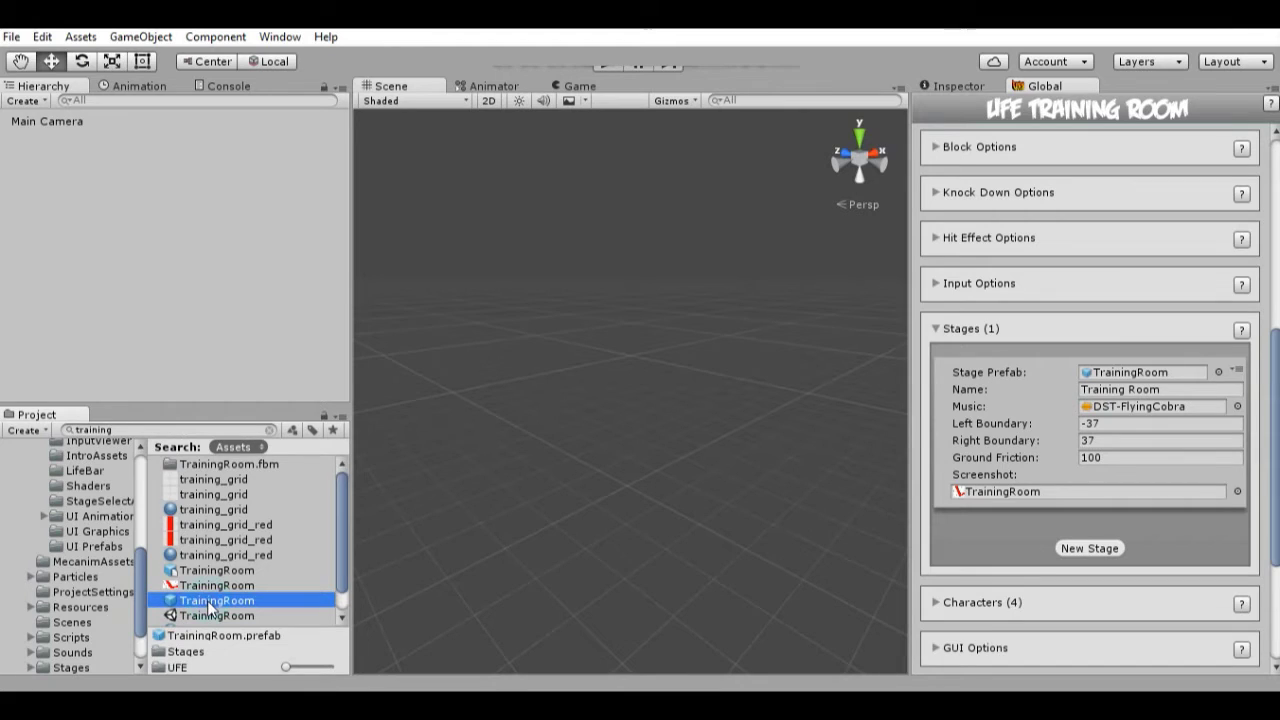
click(952, 86)
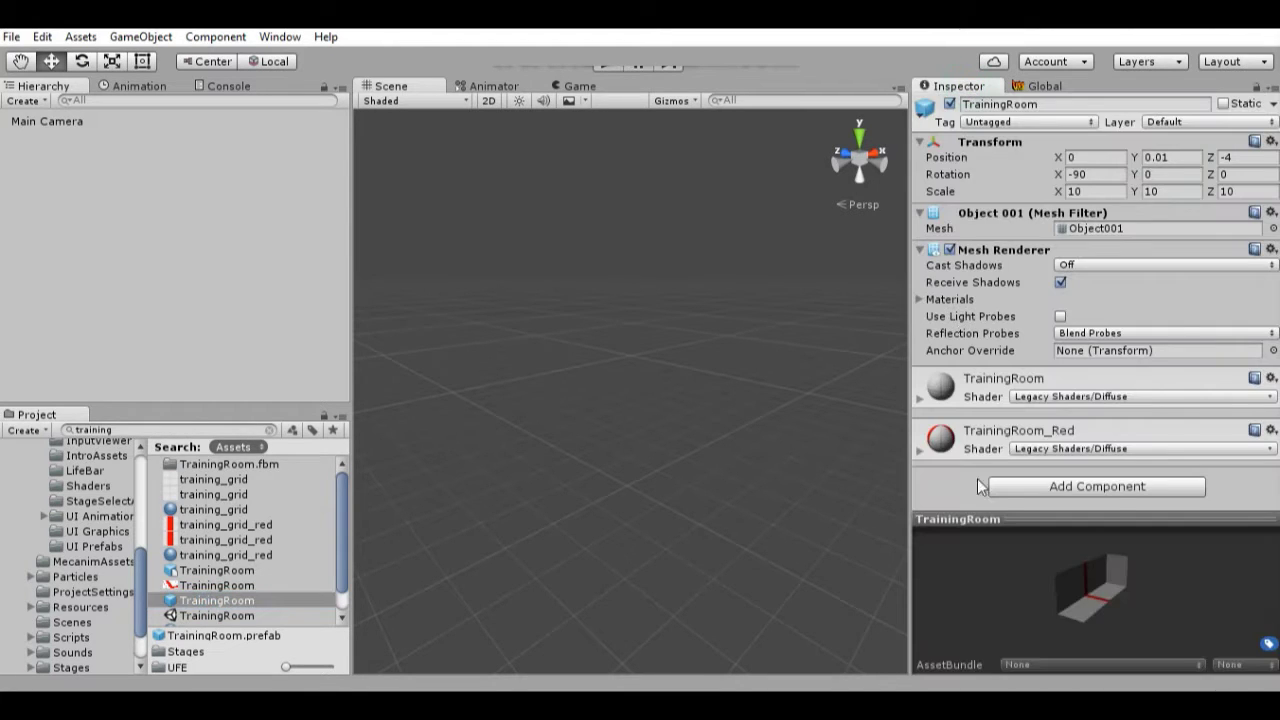
drag(1110, 595, 1028, 594)
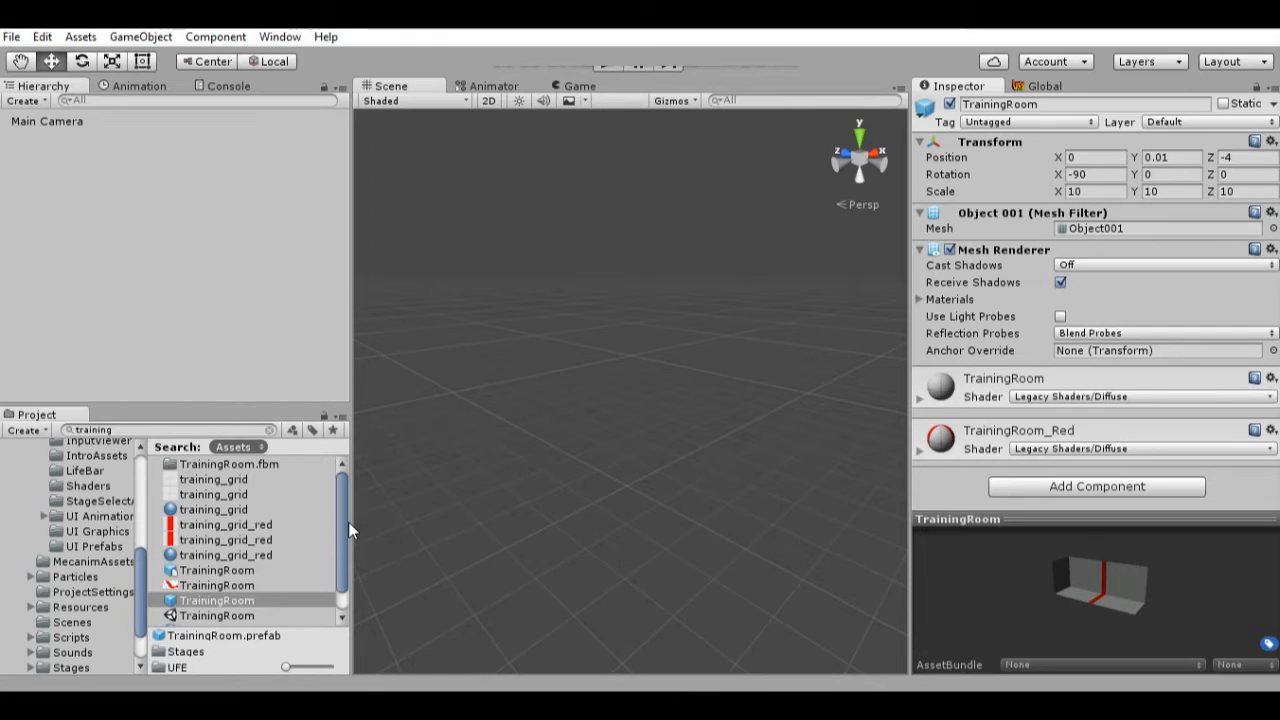
drag(341, 535, 342, 550)
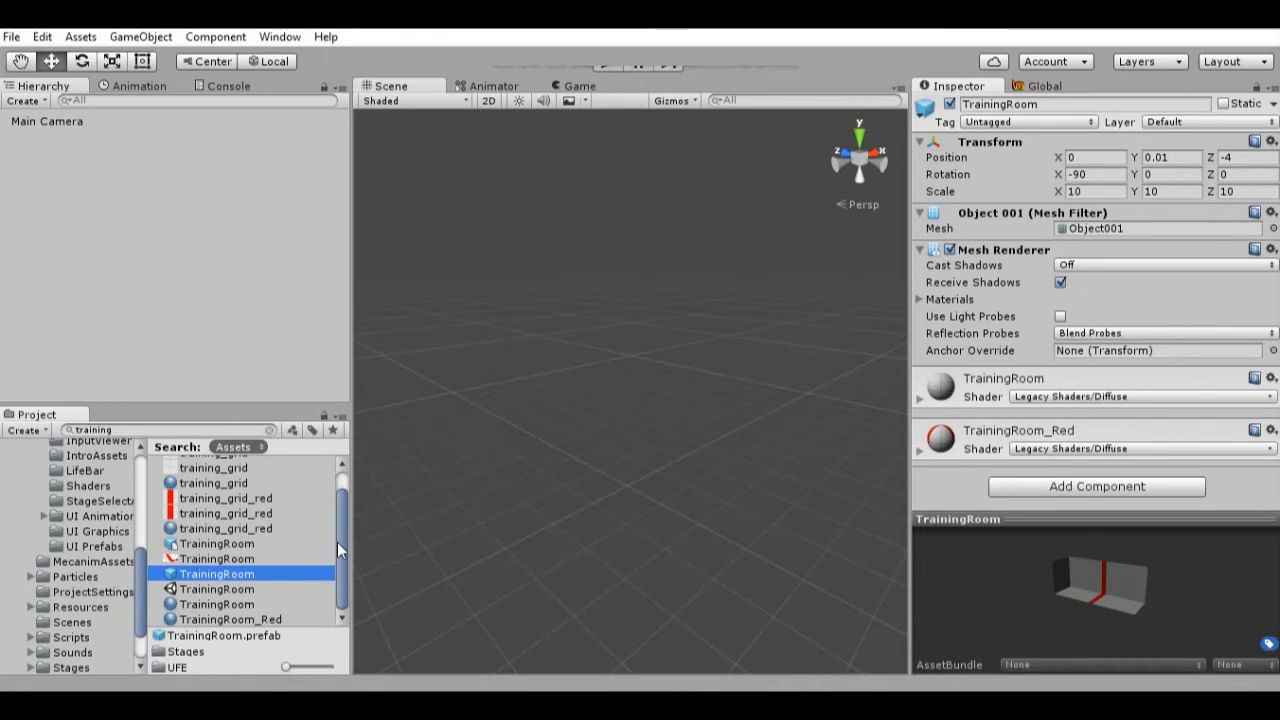
scroll(337, 542, up, 2)
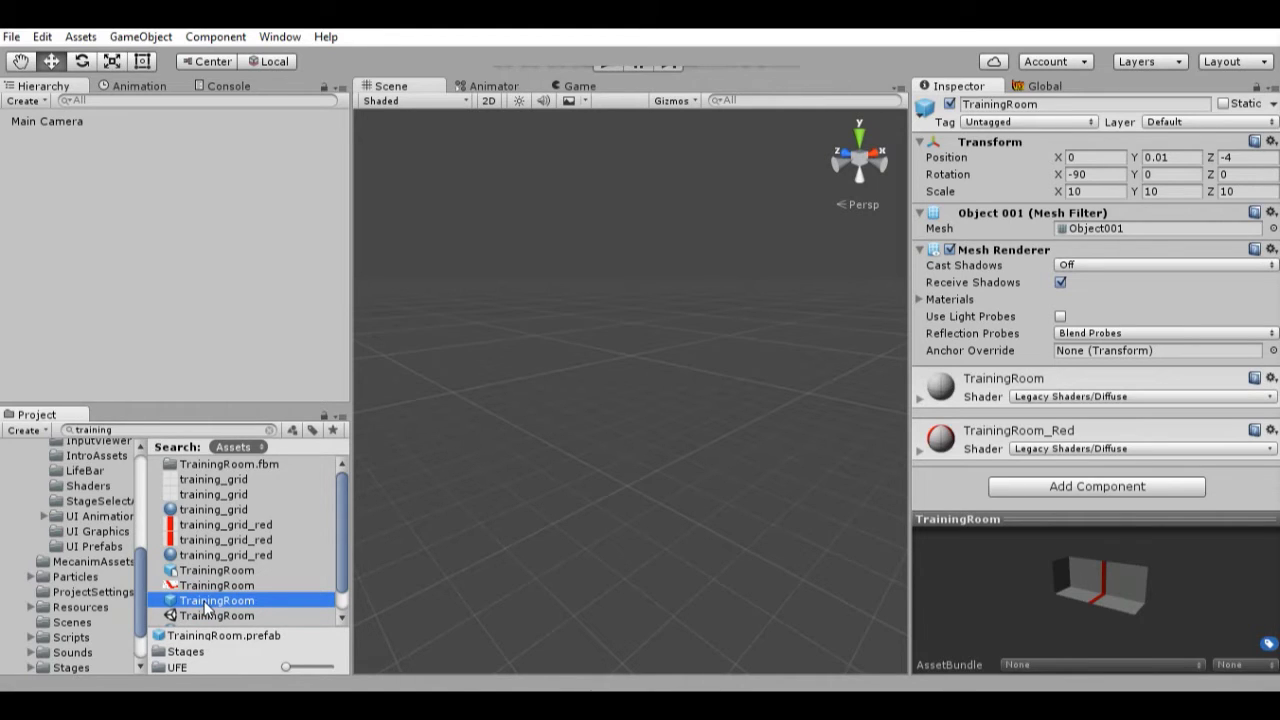
- Place the TrainingRoom prefab in the Hierarchy and inspect its two Directional lights and Plane
drag(205, 604, 122, 209)
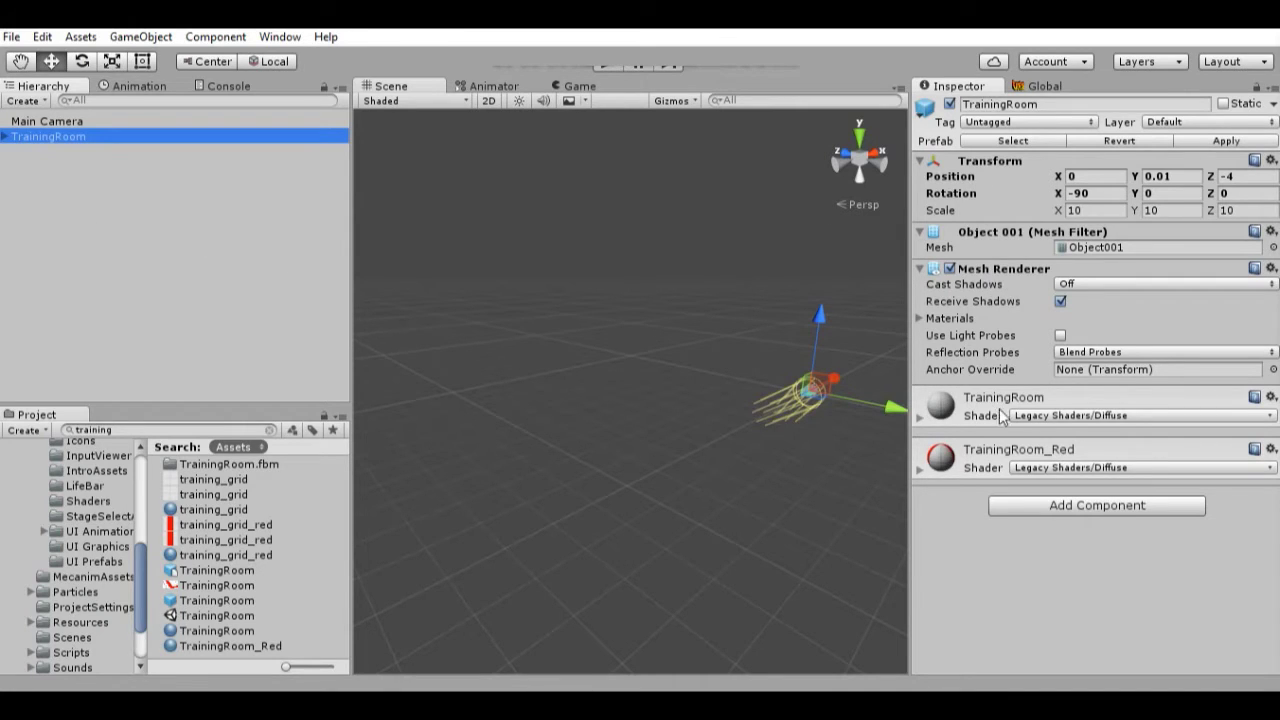
click(5, 138)
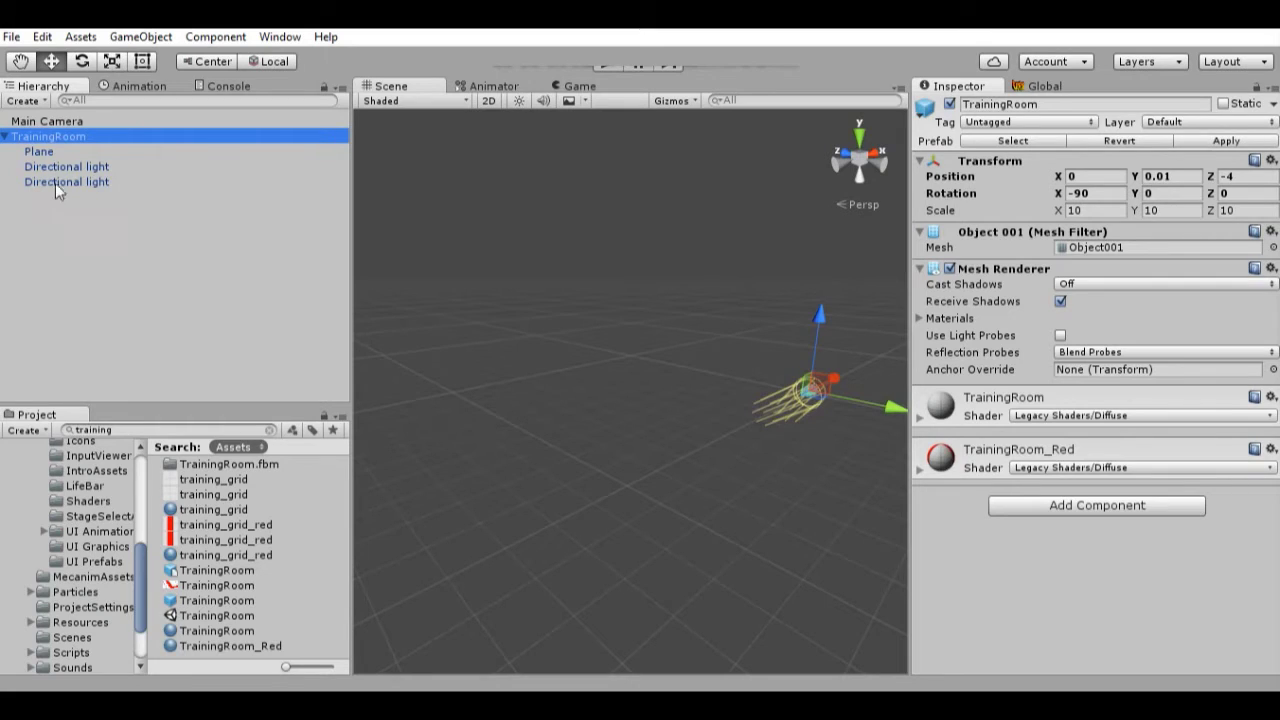
click(42, 140)
click(38, 242)
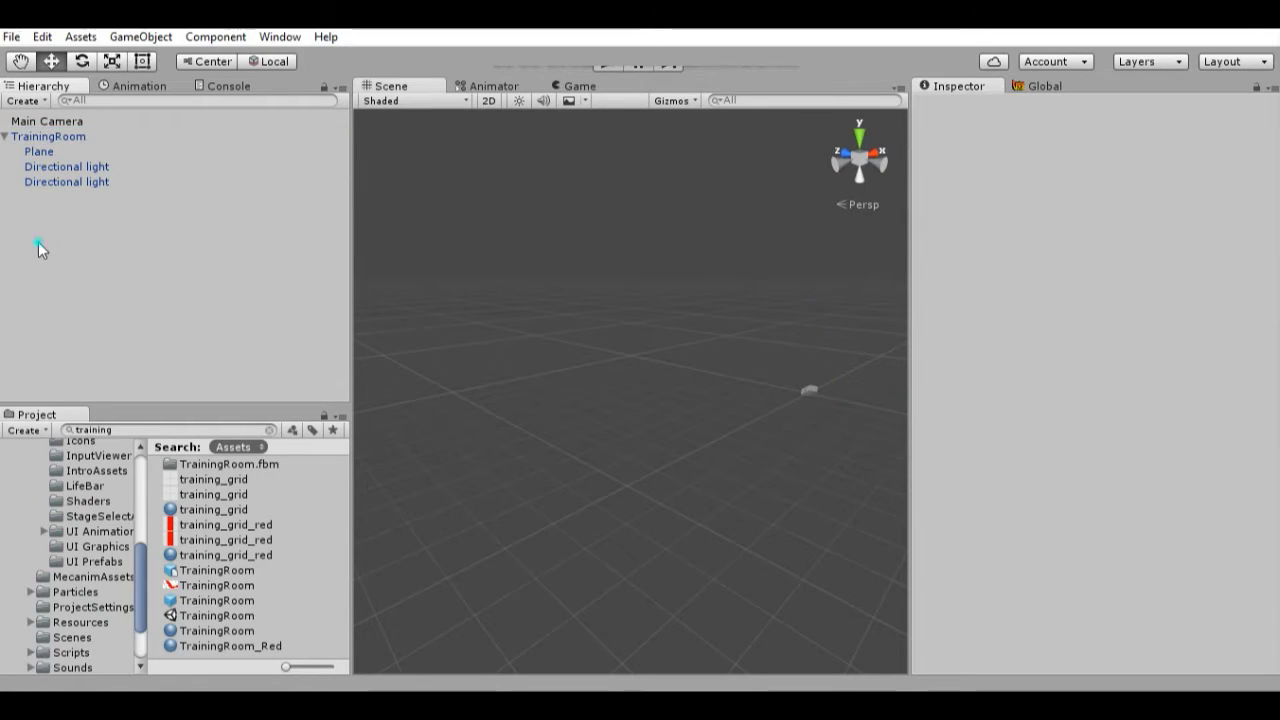
click(41, 166)
click(52, 183)
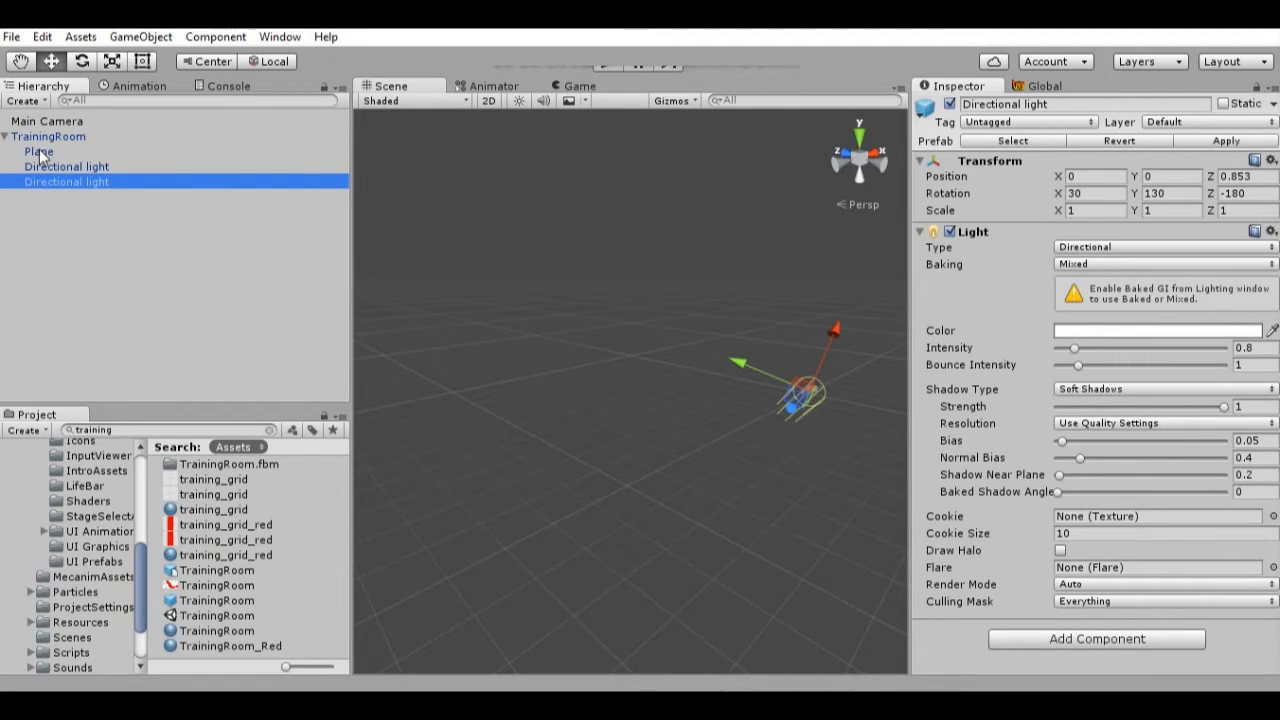
click(40, 151)
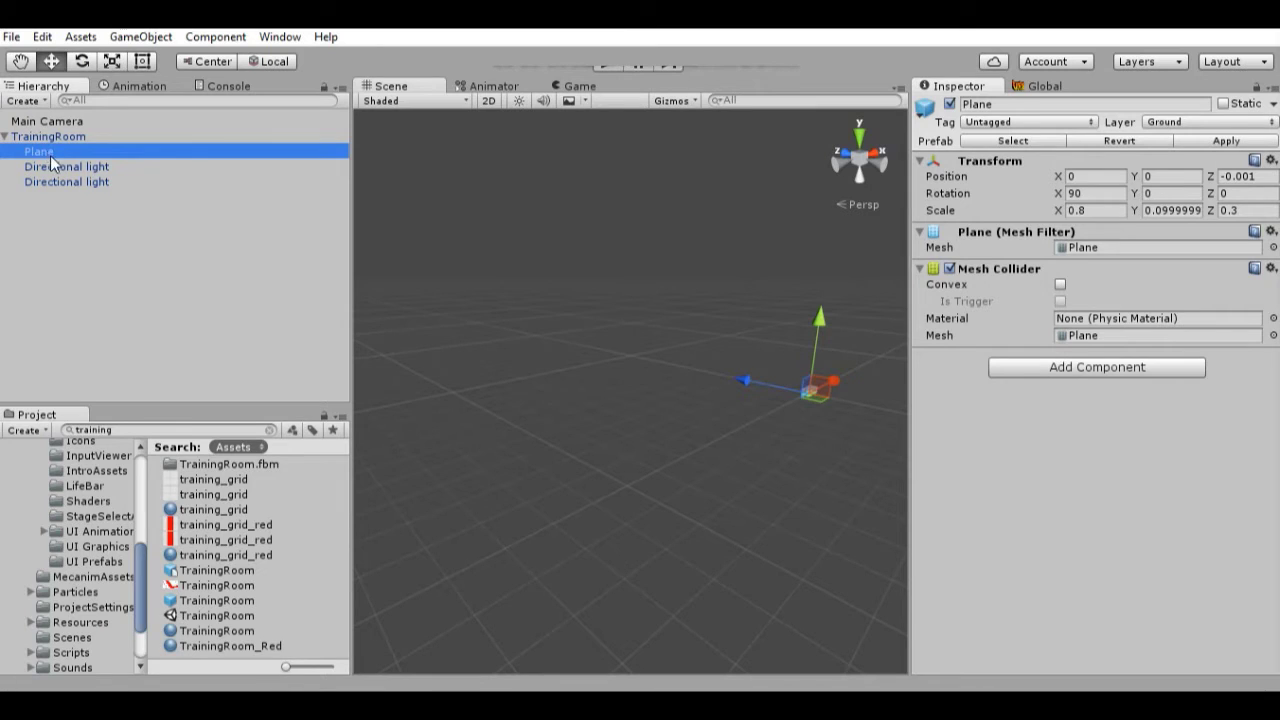
- Orbit and zoom the Scene view around the walled room, then deselect the Plane
alt+drag(797, 415, 720, 562)
scroll(693, 471, up, 2)
scroll(661, 449, up, 5)
scroll(659, 456, down, 5)
click(720, 562)
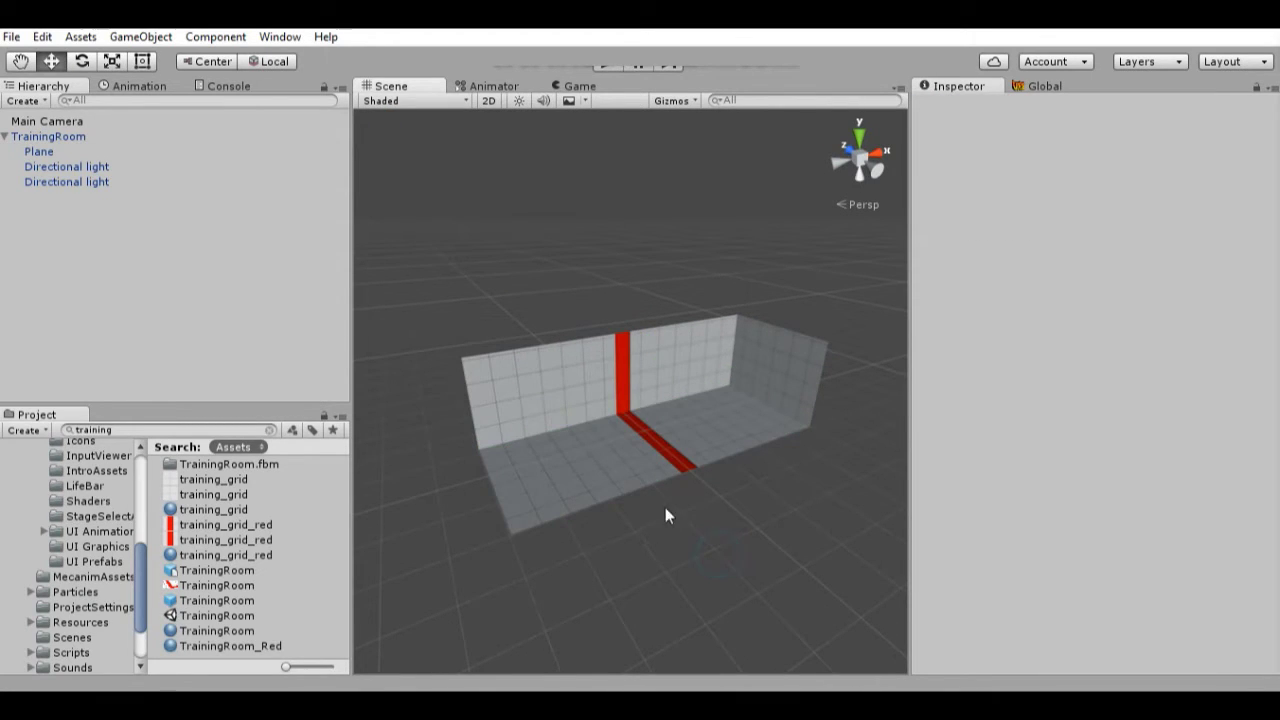
click(40, 153)
right_drag(712, 513, 690, 503)
scroll(686, 505, up, 3)
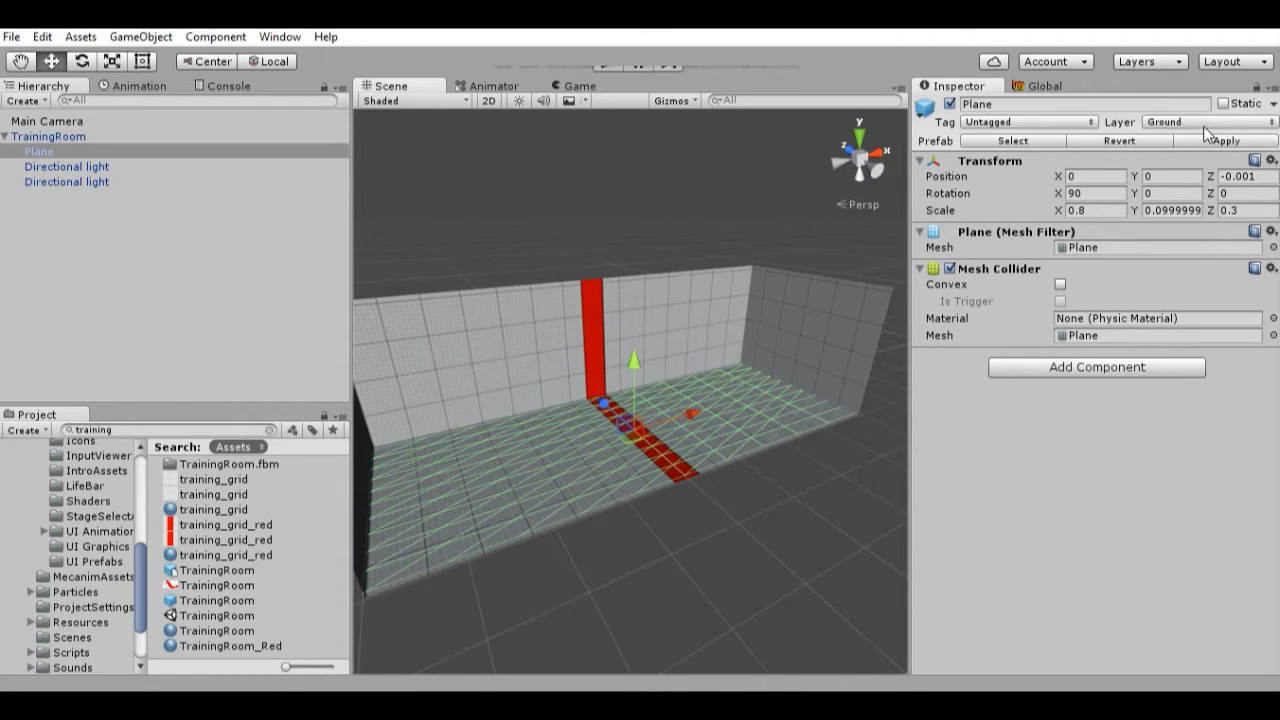
click(1166, 121)
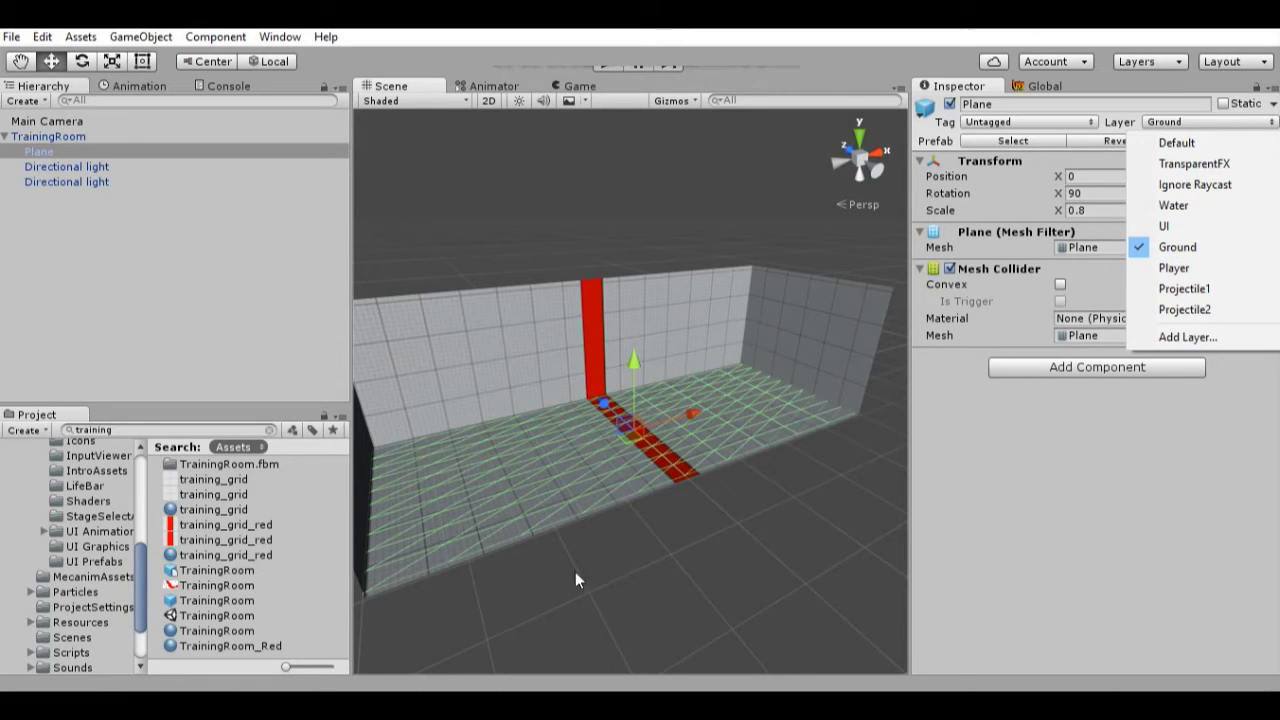
click(668, 528)
right_drag(651, 543, 674, 549)
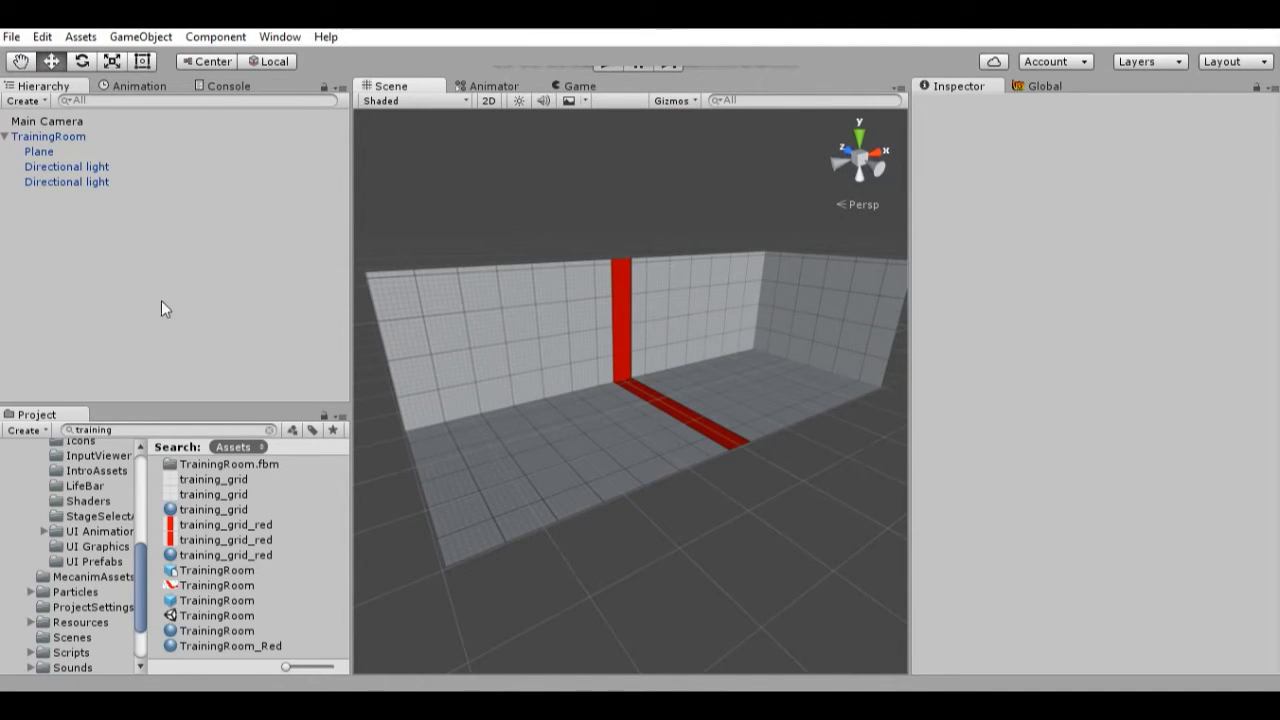
- Select the floor Plane and drag it above TrainingRoom to the scene root
click(46, 151)
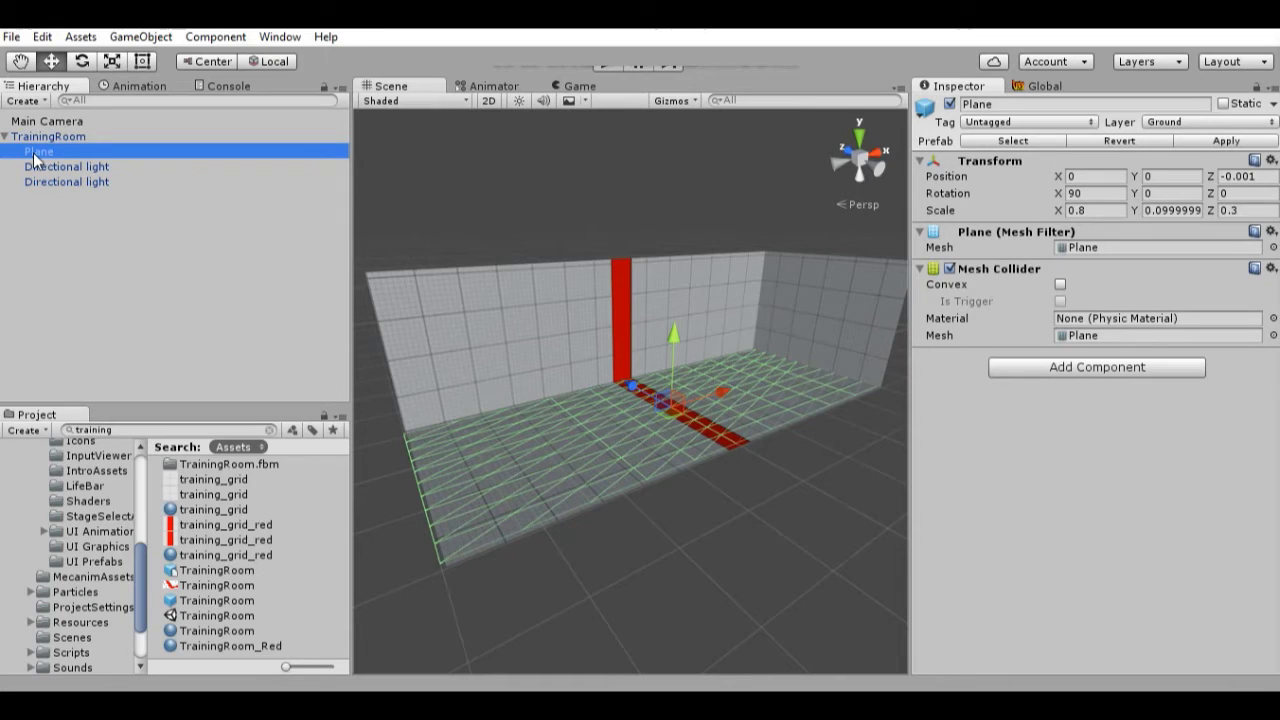
drag(42, 151, 40, 128)
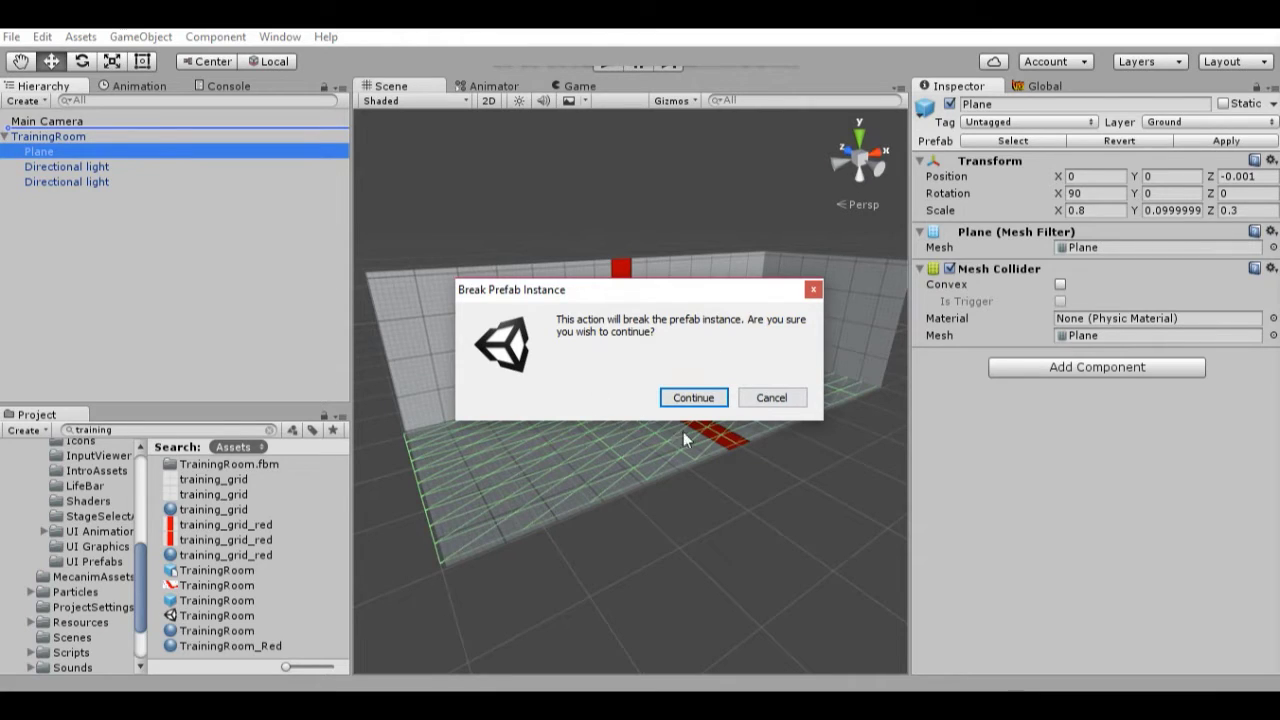
- Confirm breaking the prefab instance and delete TrainingRoom with its lights
click(695, 397)
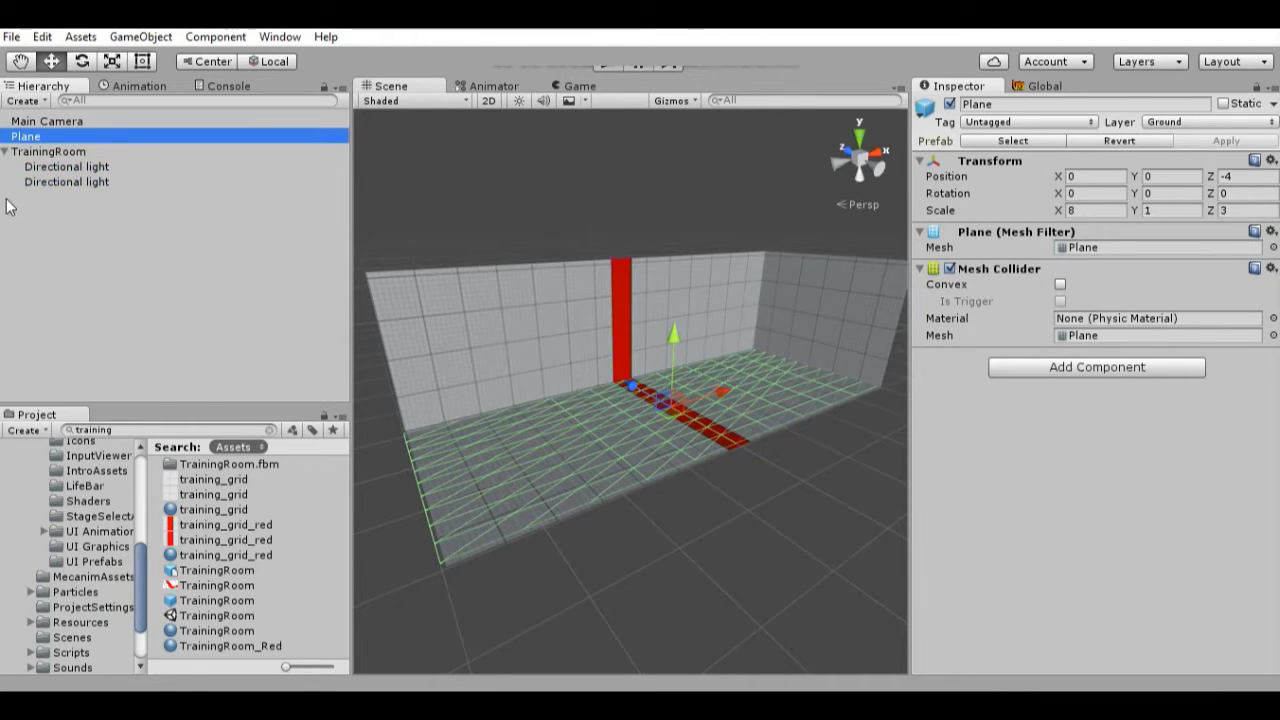
click(48, 155)
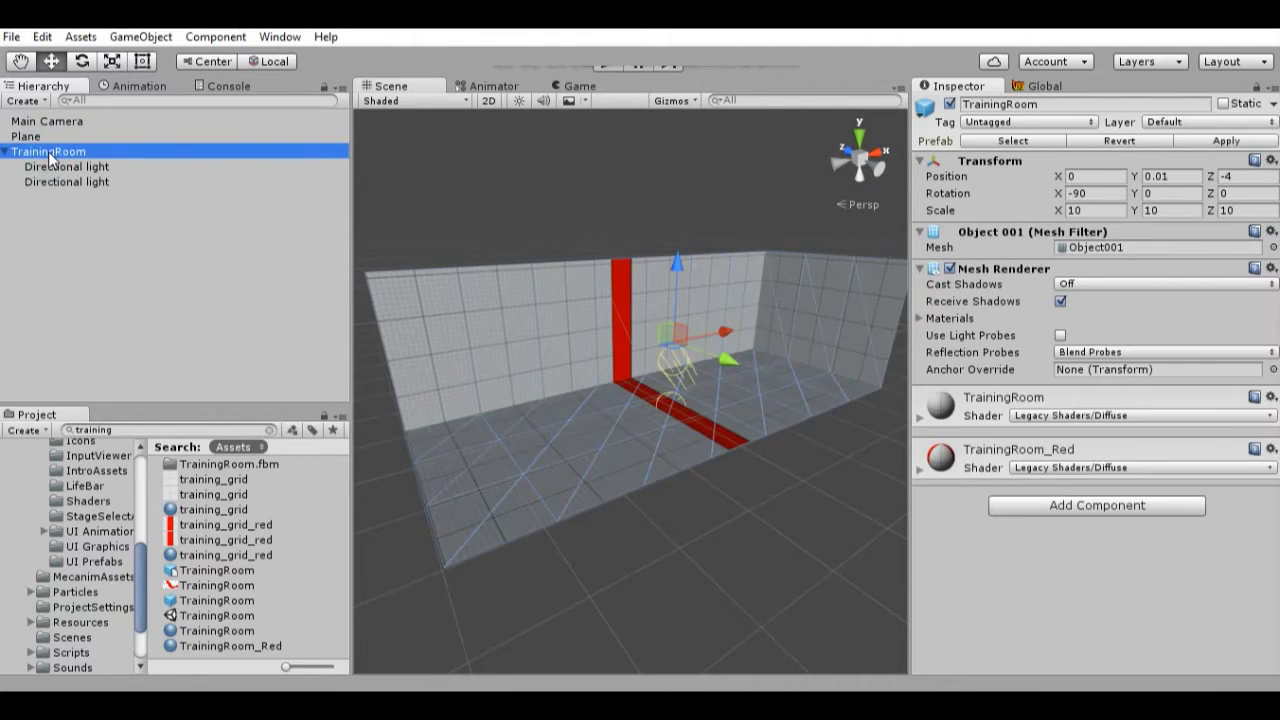
key(Delete)
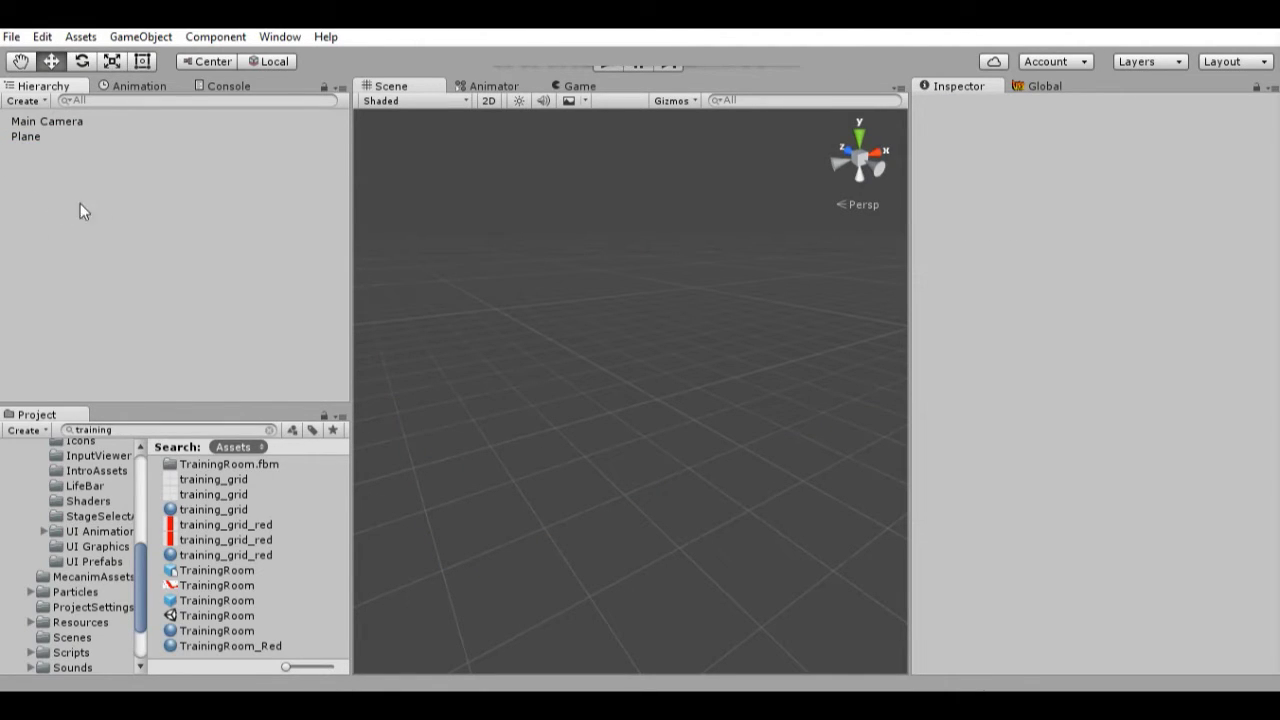
click(28, 138)
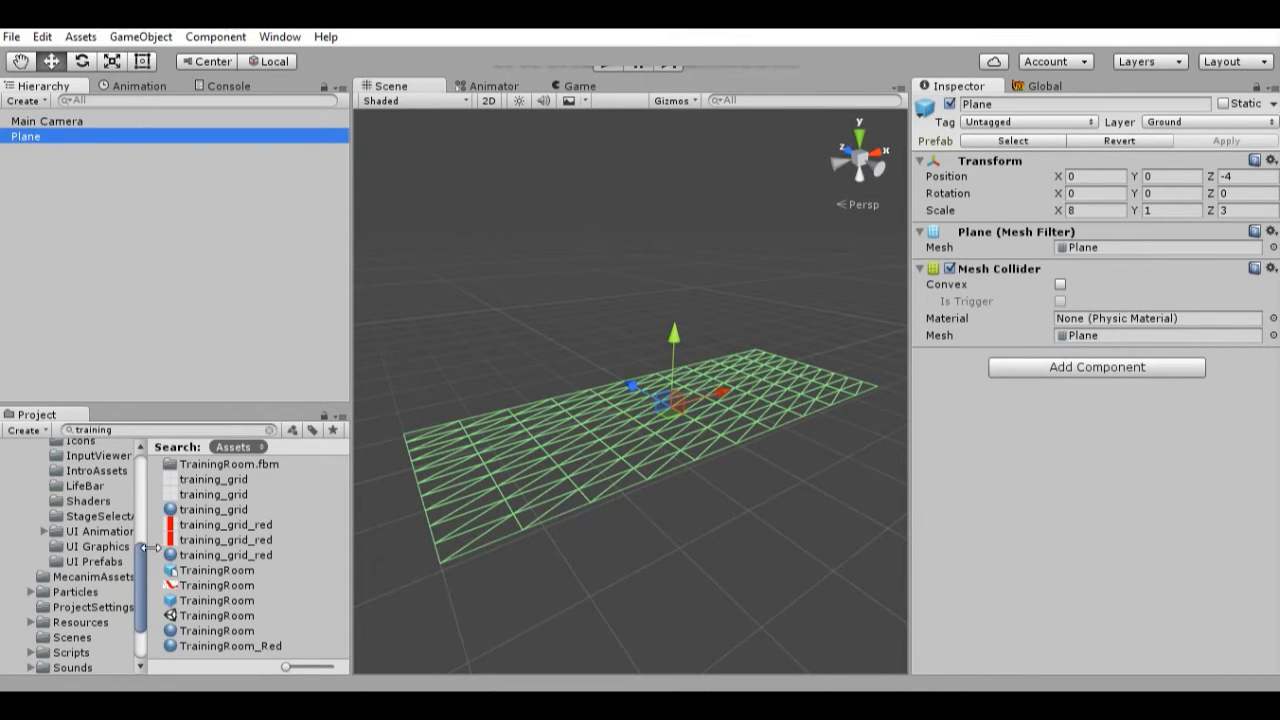
- Place a second TrainingRoom instance, check its Plane child, then delete it again
click(210, 601)
drag(210, 603, 120, 306)
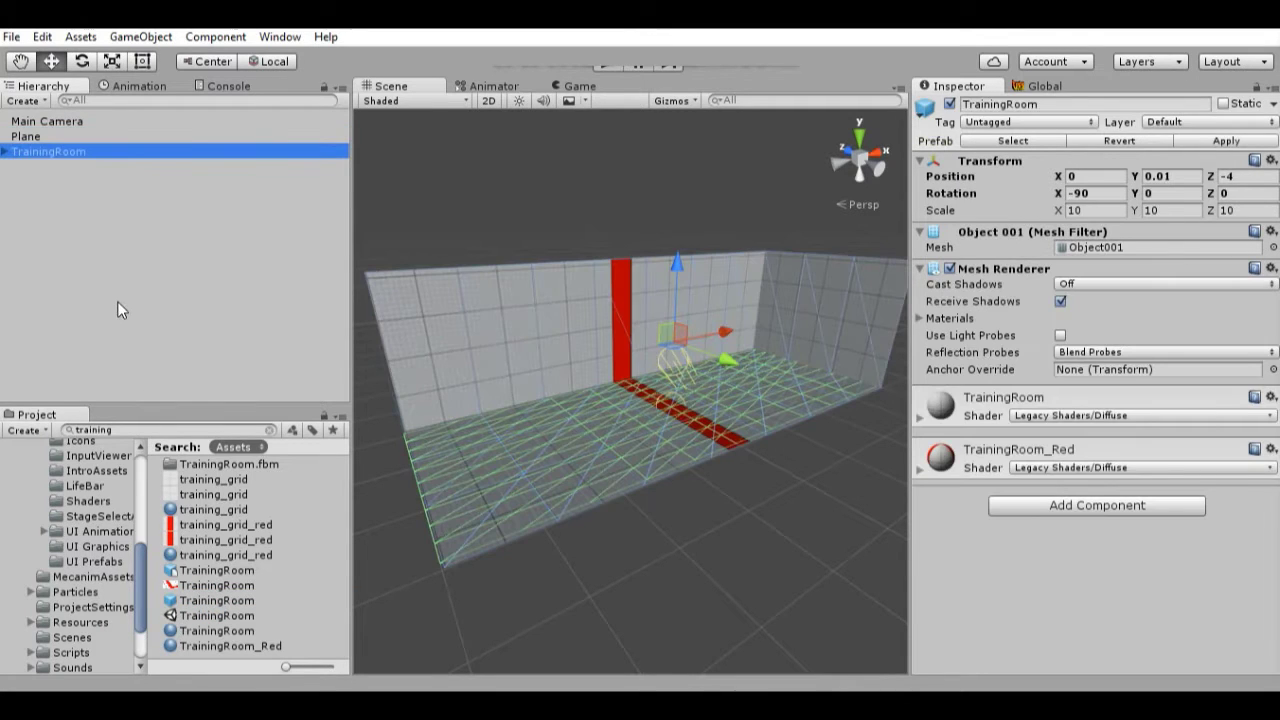
click(5, 151)
click(40, 166)
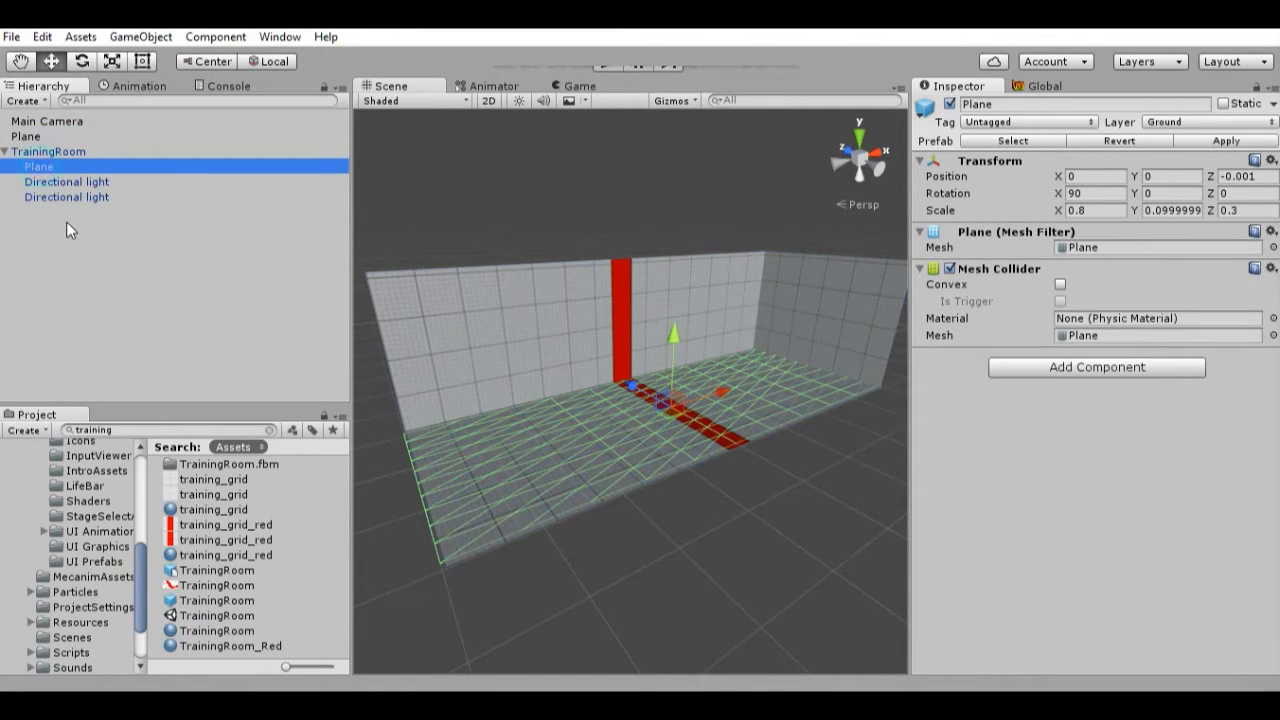
click(49, 154)
key(Delete)
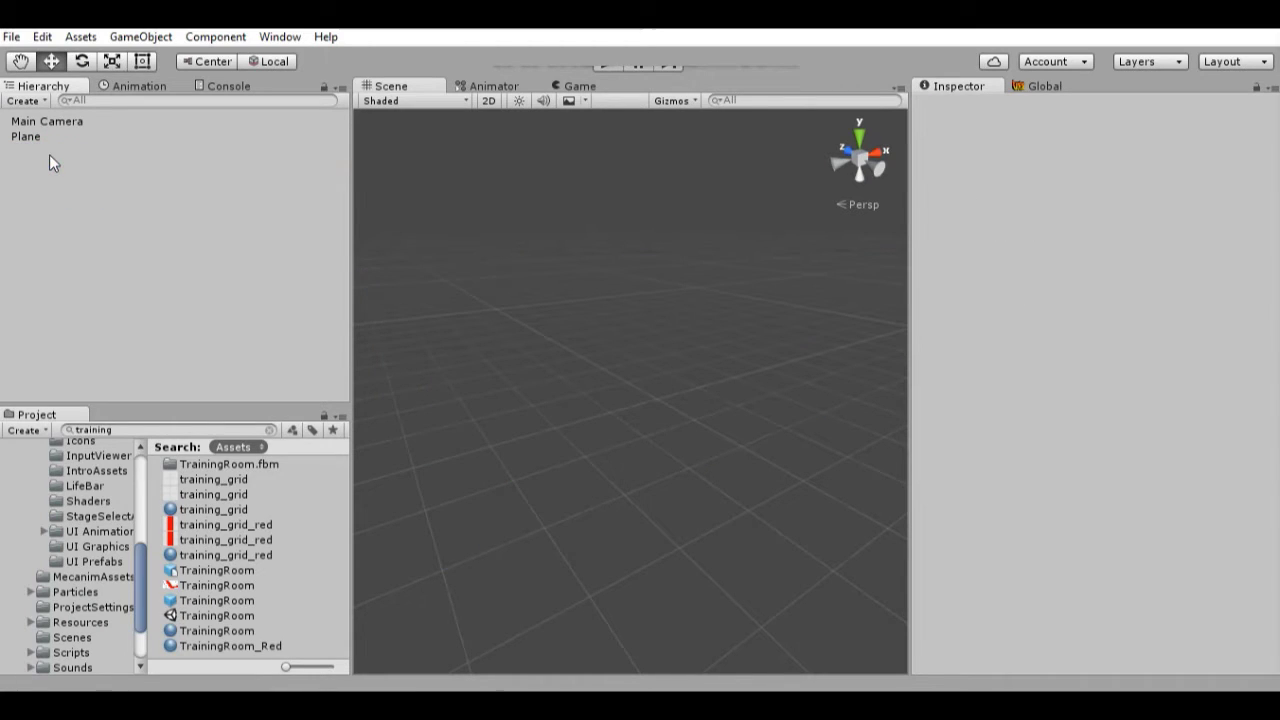
click(40, 137)
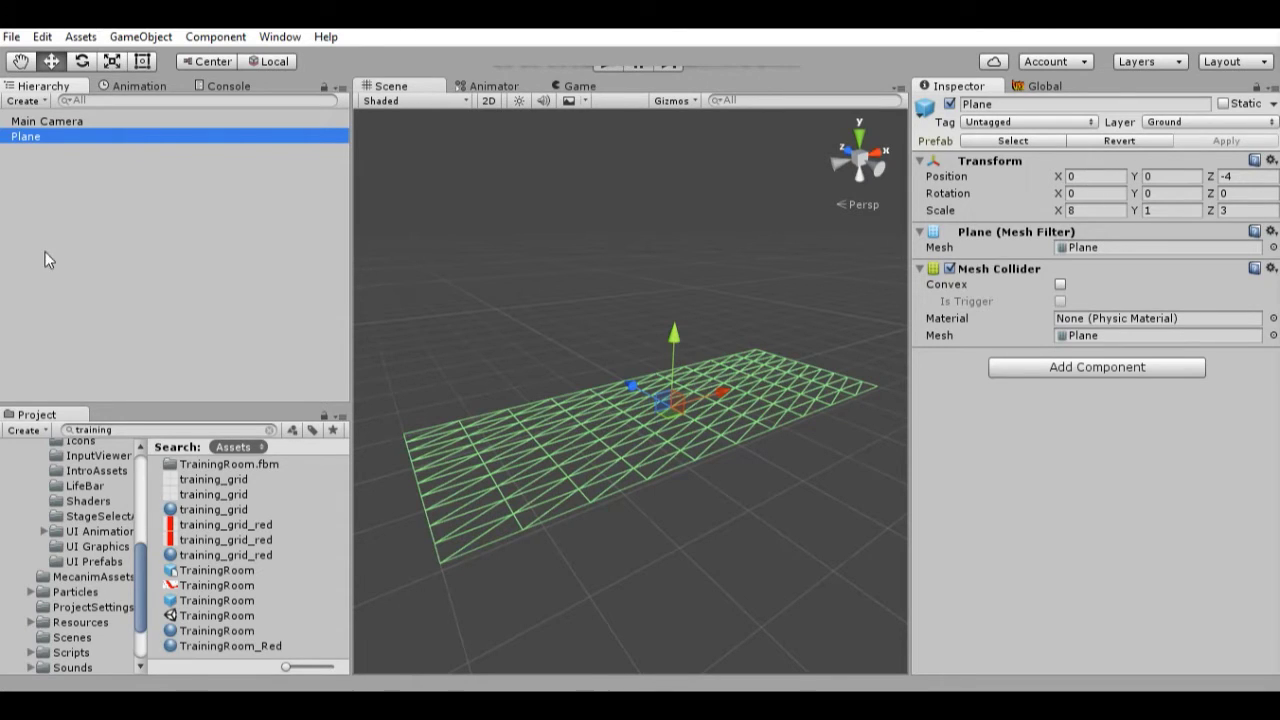
- Create an empty GameObject and set its position to 0, 0, 0
click(154, 40)
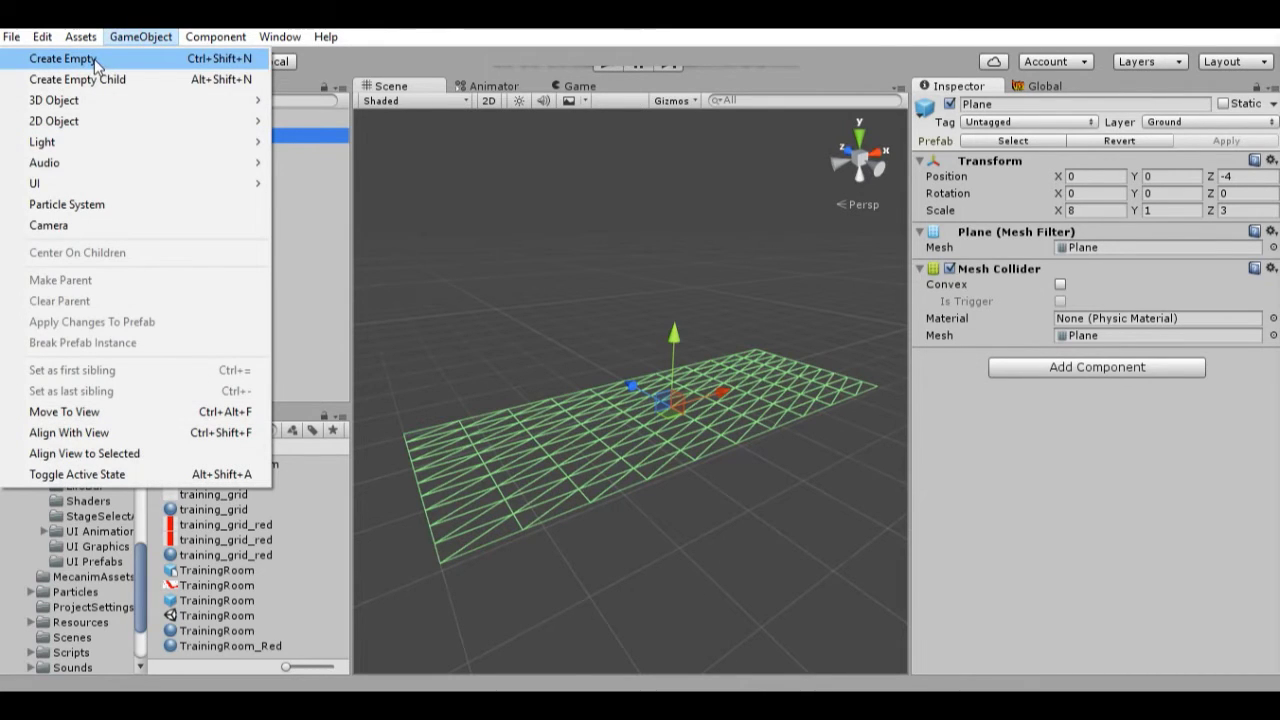
click(160, 62)
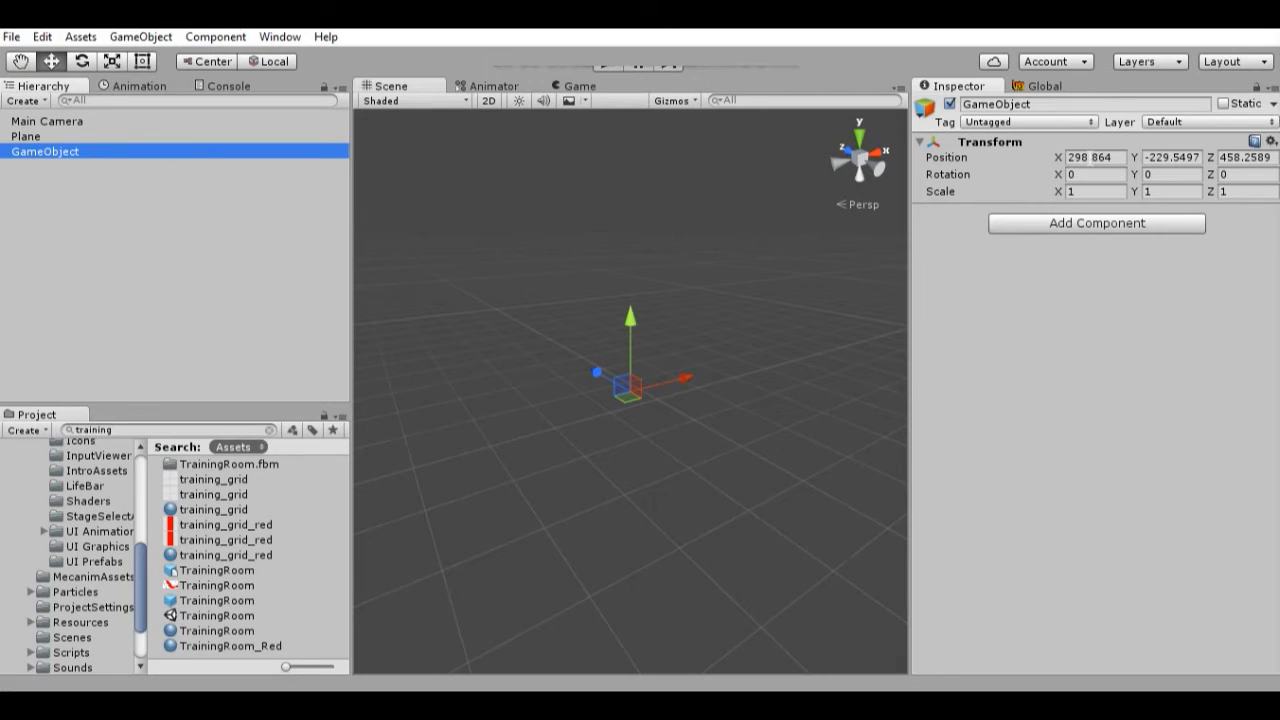
click(1094, 157)
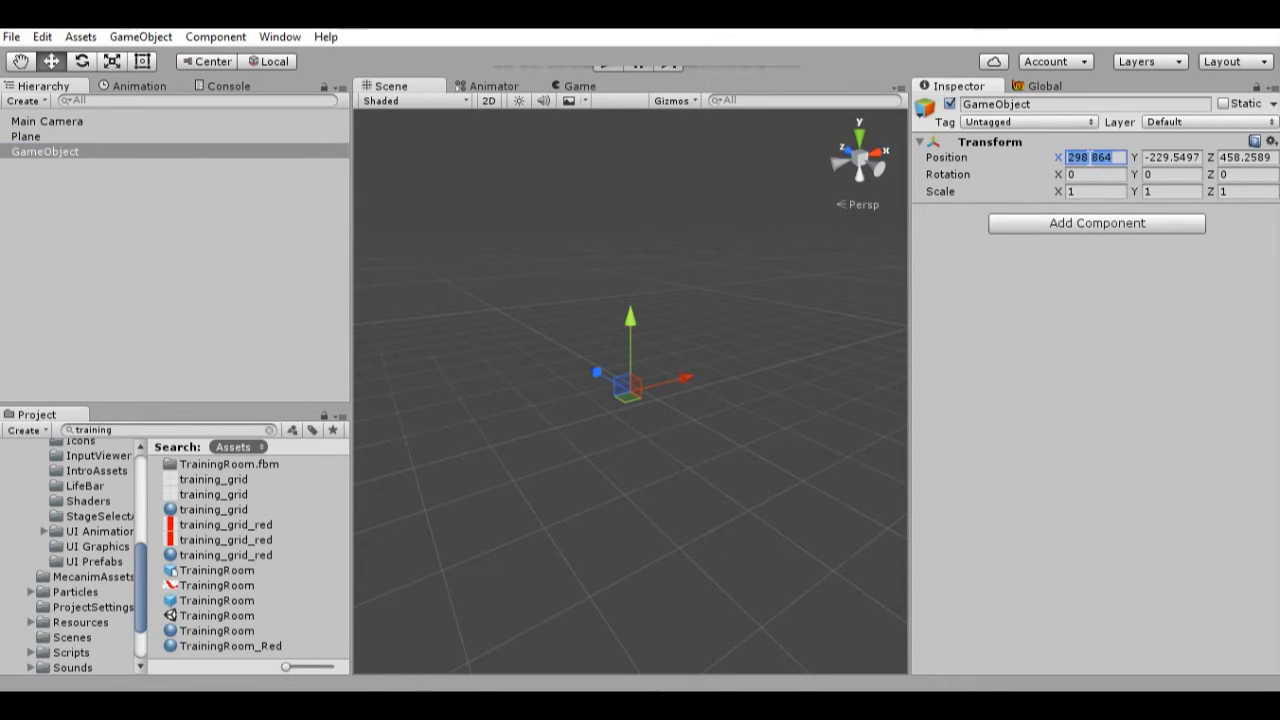
text(0)
key(Tab)
text(0)
key(Tab)
text(0)
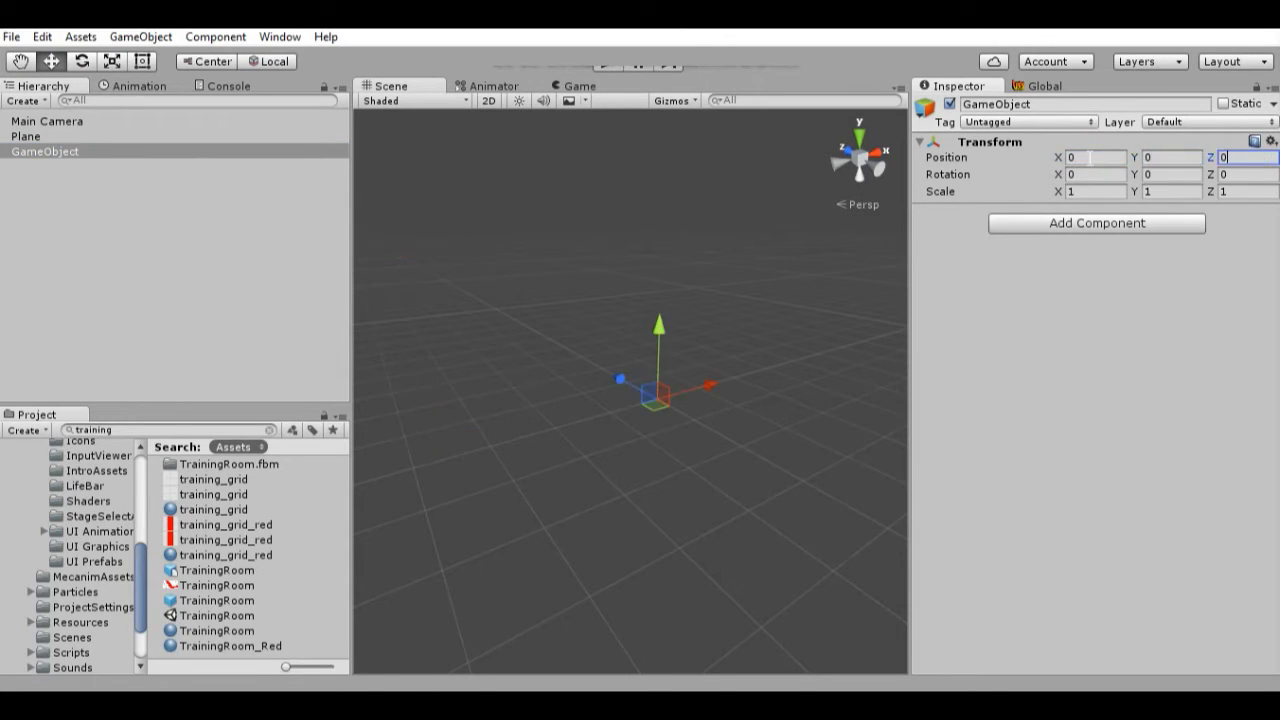
click(41, 153)
- Frame the Plane in view and rename the GameObject to CustomStage1
click(28, 138)
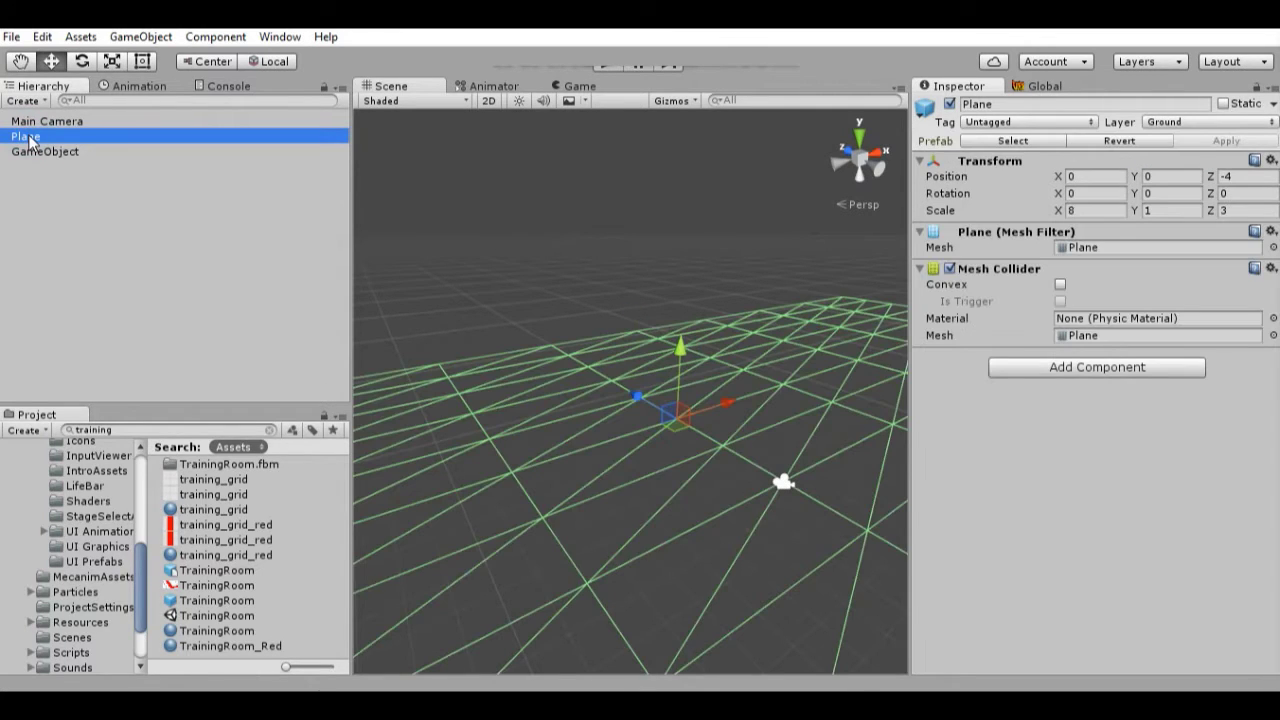
key(f)
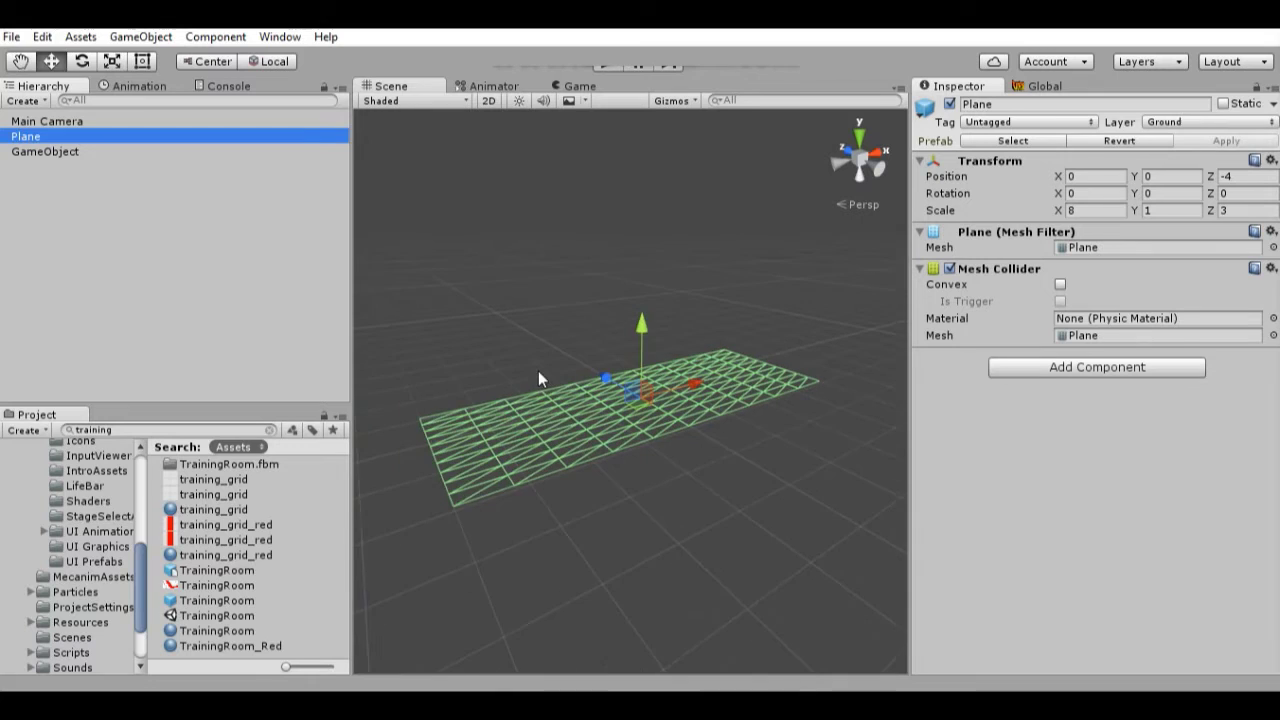
click(31, 155)
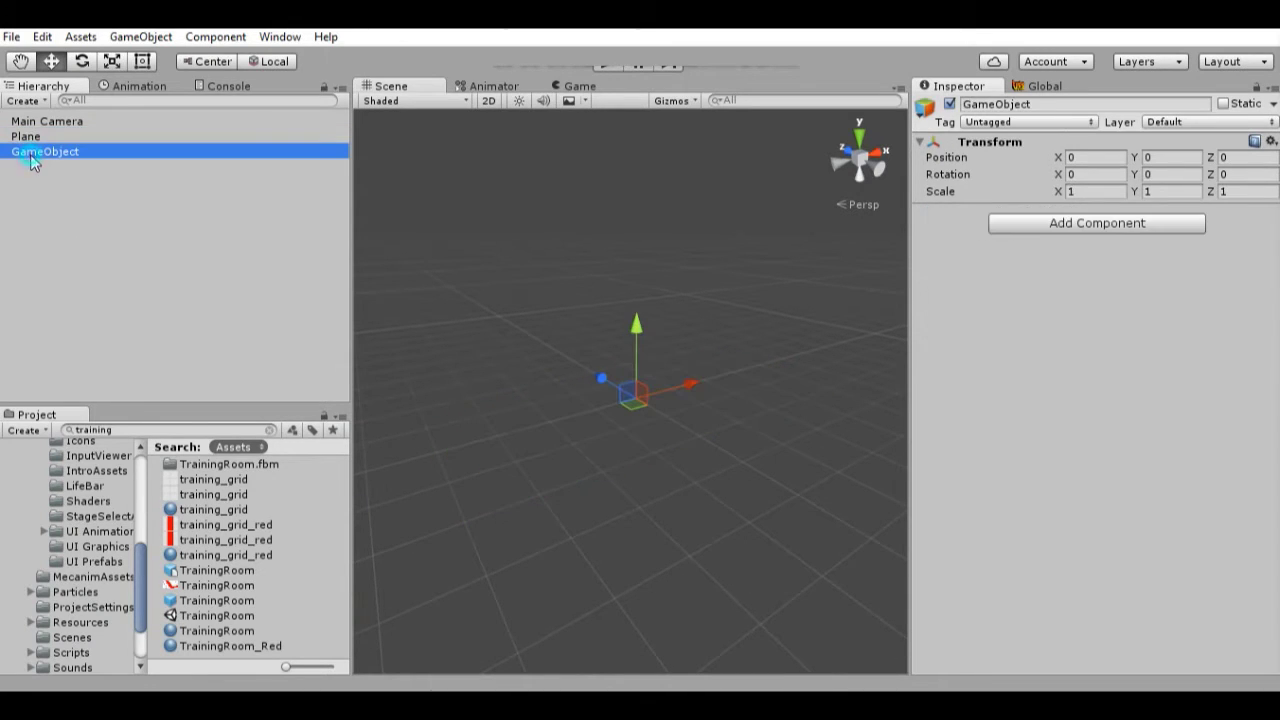
key(F2)
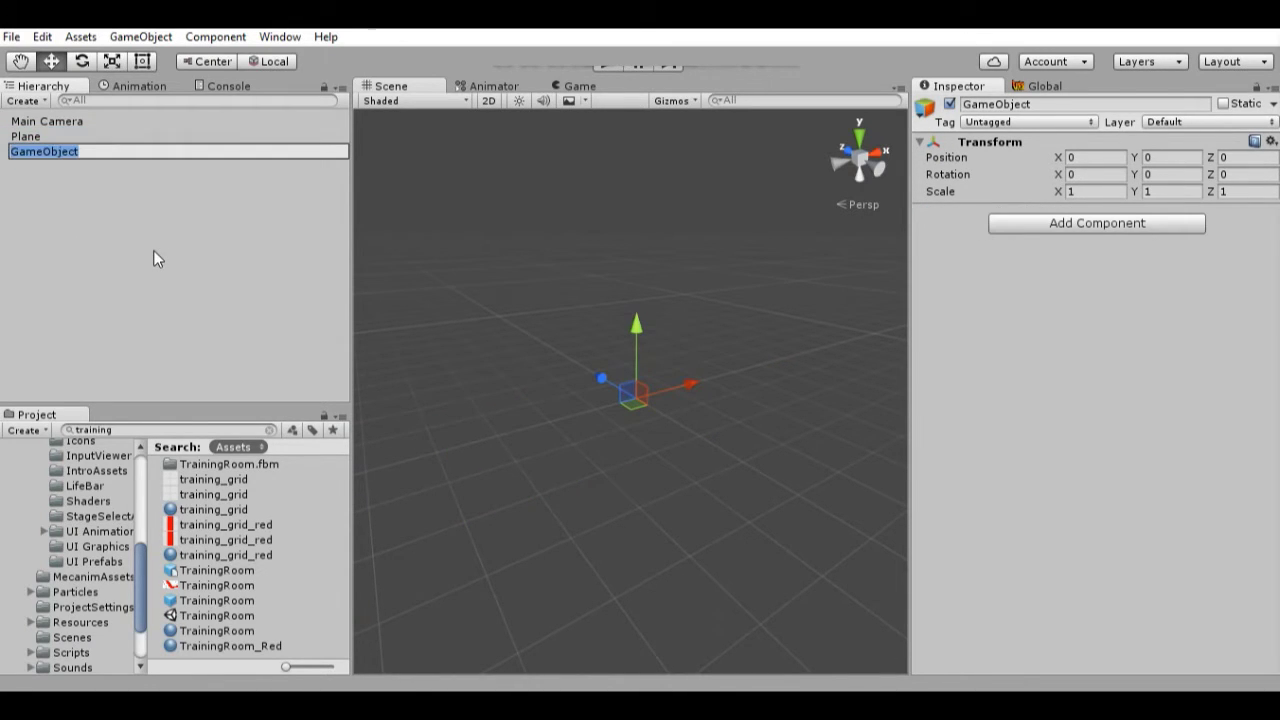
text(Custom)
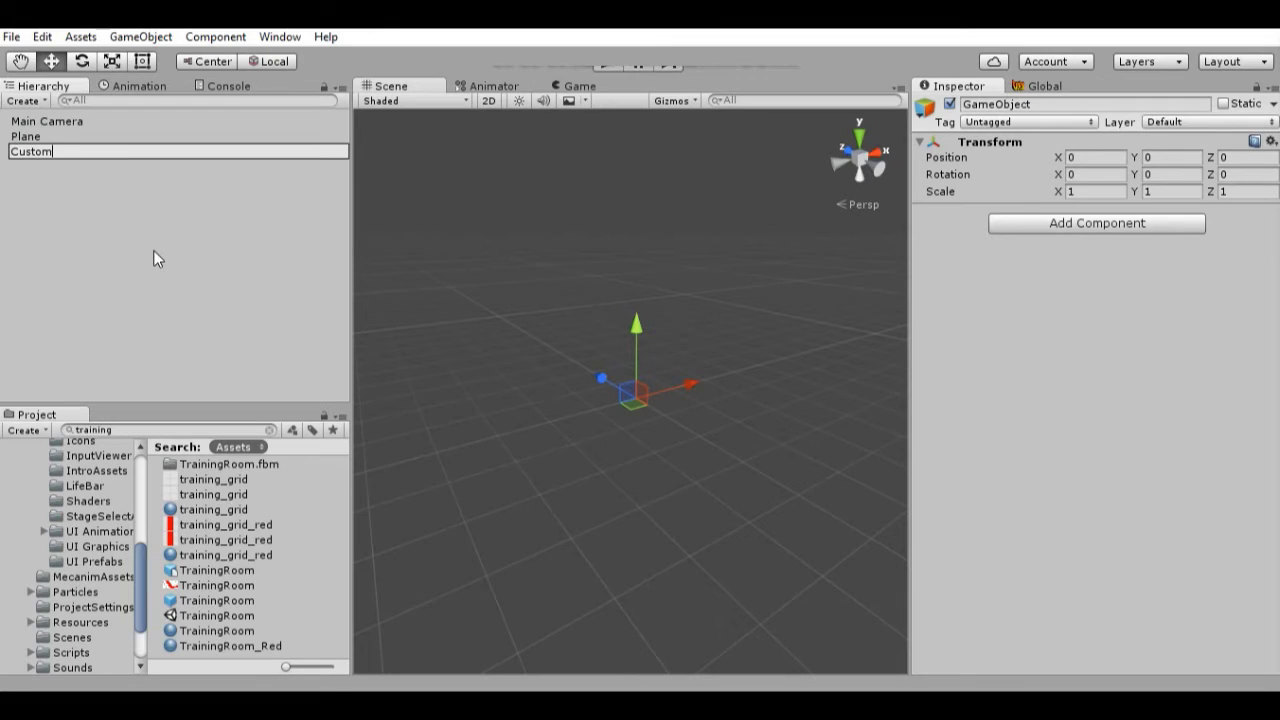
text(Stage1)
key(Return)
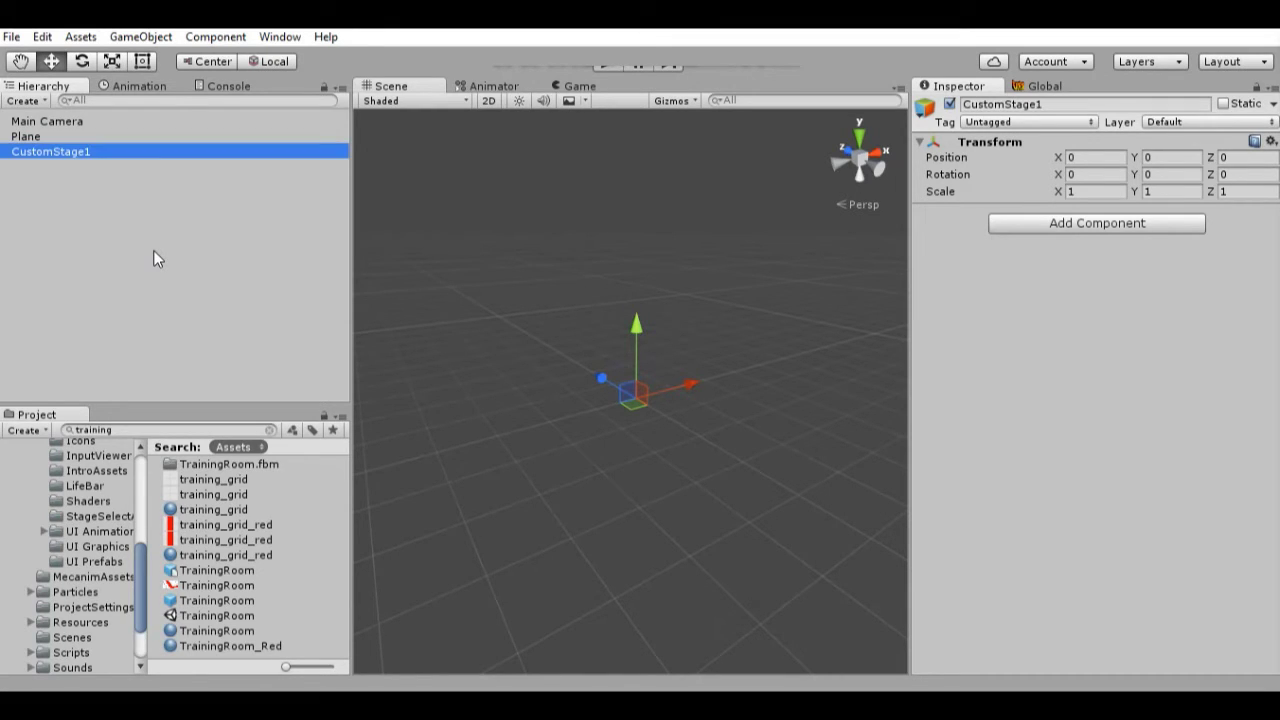
- Parent the Plane under CustomStage1 and save CustomStage1 as a prefab in the Stages folder
drag(28, 137, 35, 151)
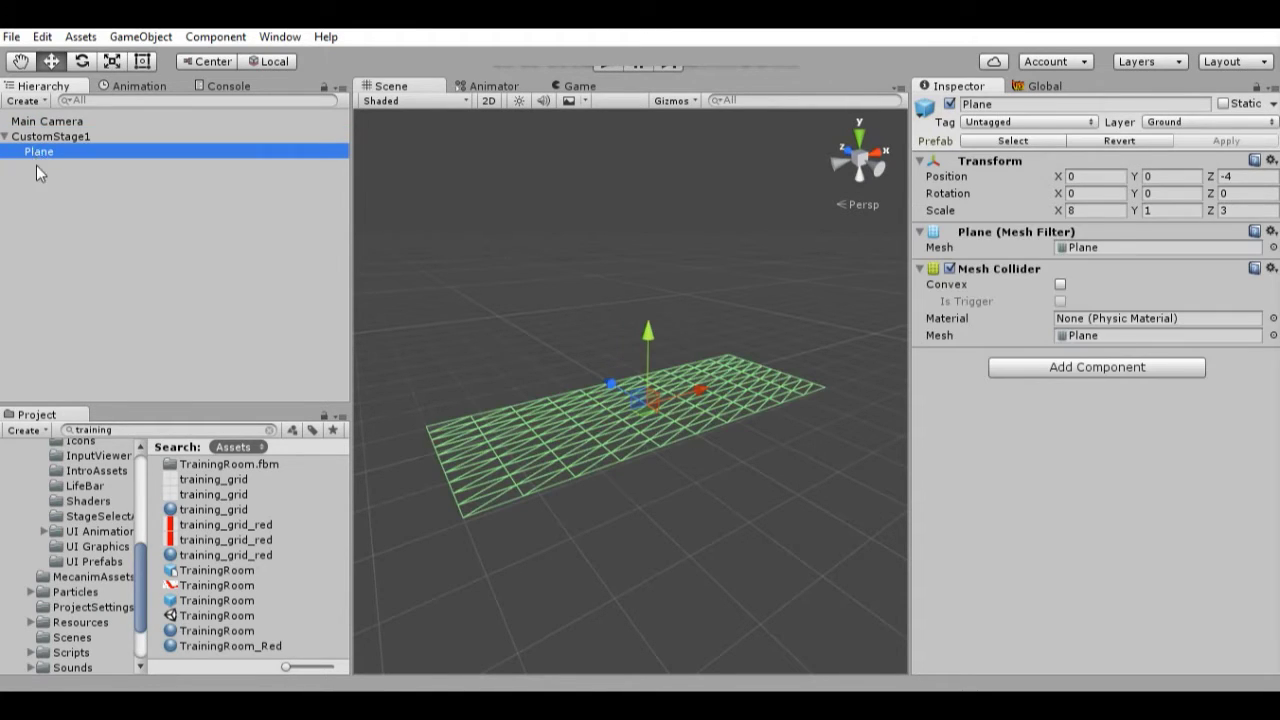
click(44, 139)
click(5, 137)
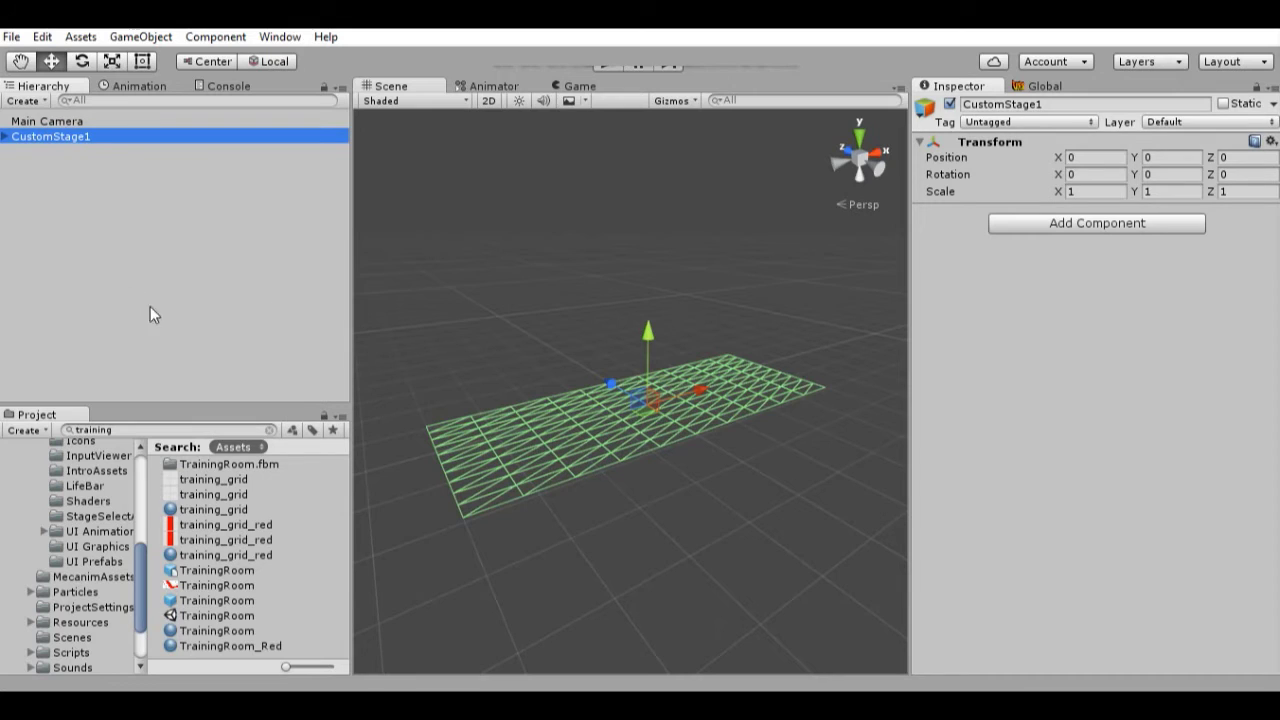
drag(145, 588, 146, 626)
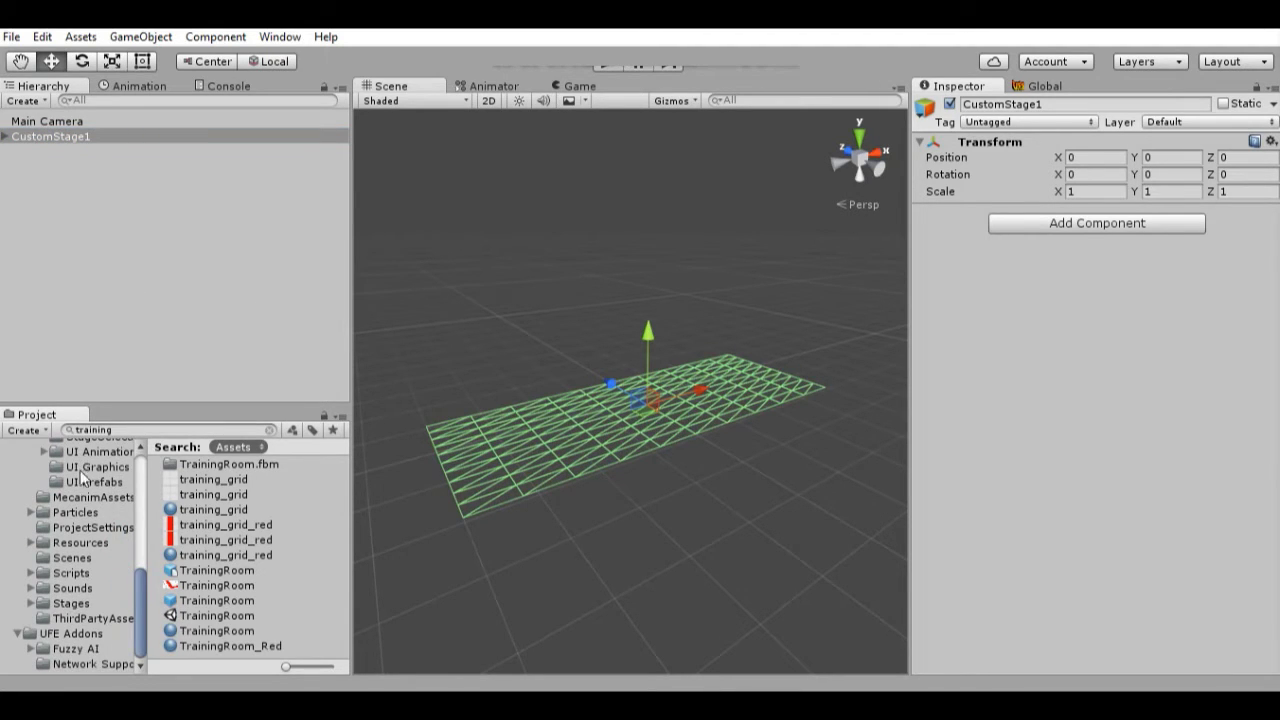
click(72, 604)
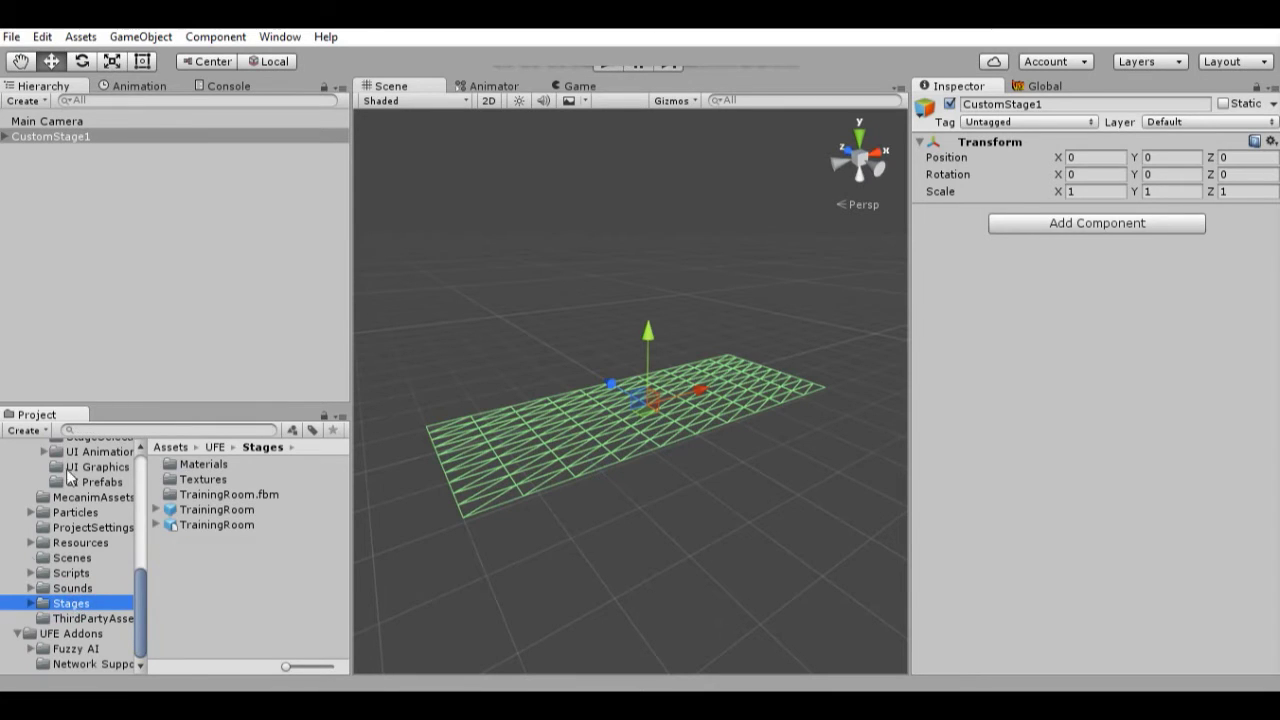
mouse_move(140, 612)
mouse_down()
mouse_move(134, 528)
mouse_move(141, 614)
mouse_up()
drag(39, 136, 214, 560)
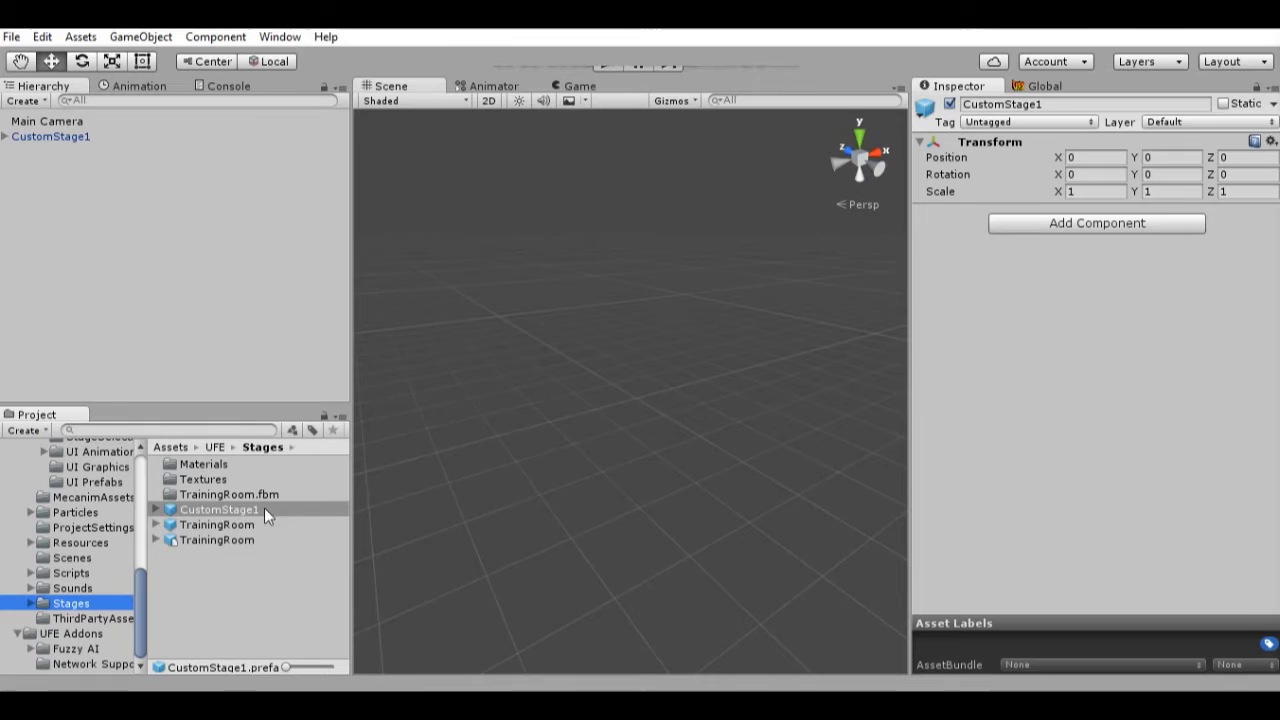
- Delete the CustomStage1 instance from the scene
click(25, 137)
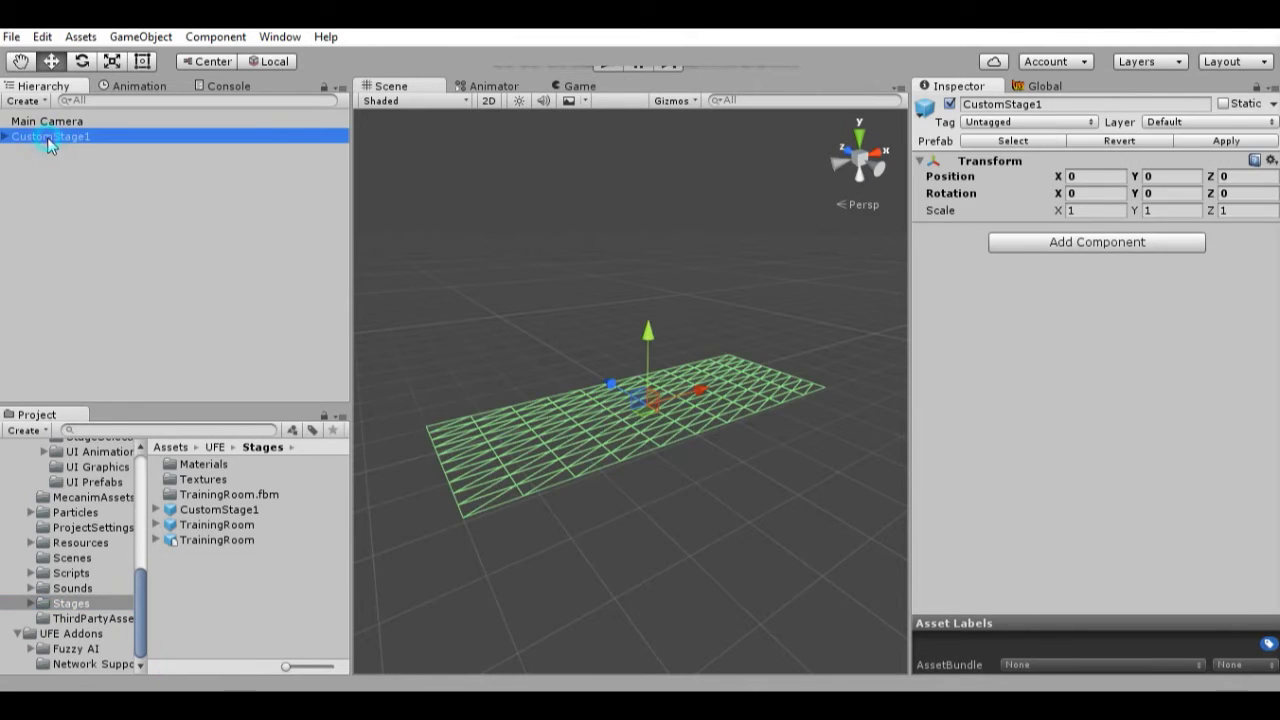
click(60, 180)
click(46, 136)
click(58, 162)
click(45, 137)
key(Delete)
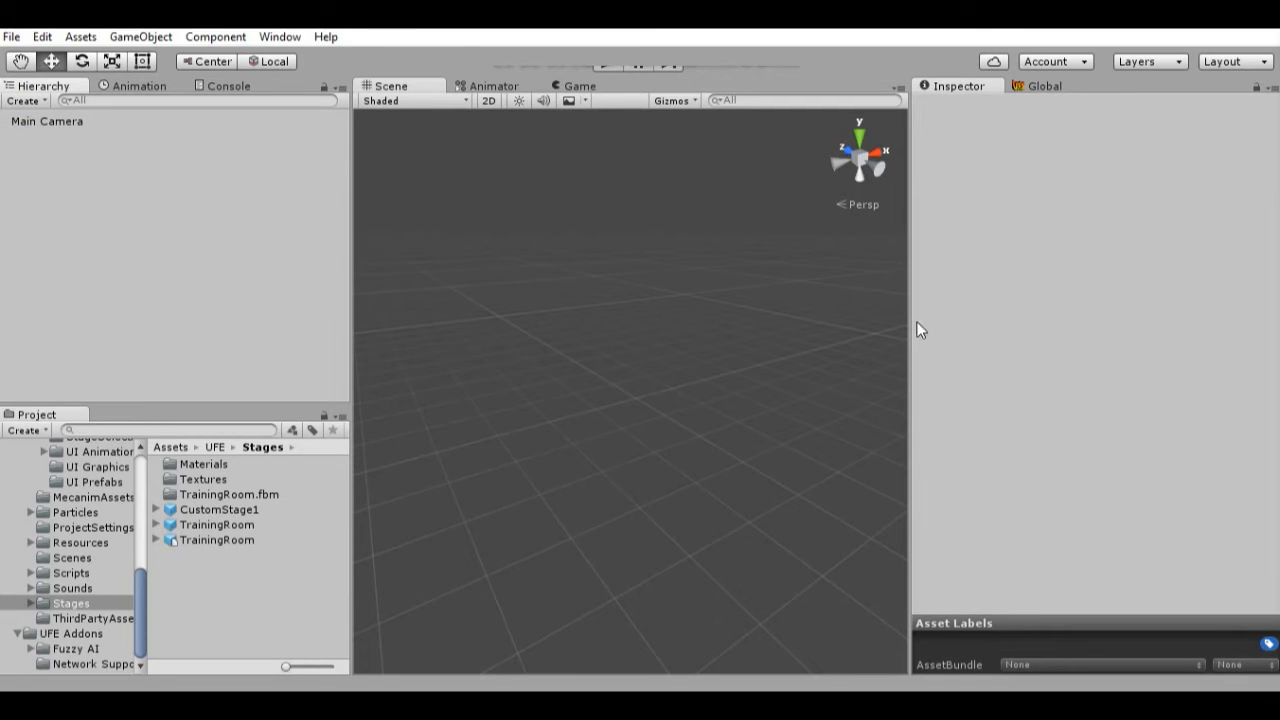
- In the Global tab, add a new stage with the CustomStage1 prefab, named 'Custom 1'
click(1030, 89)
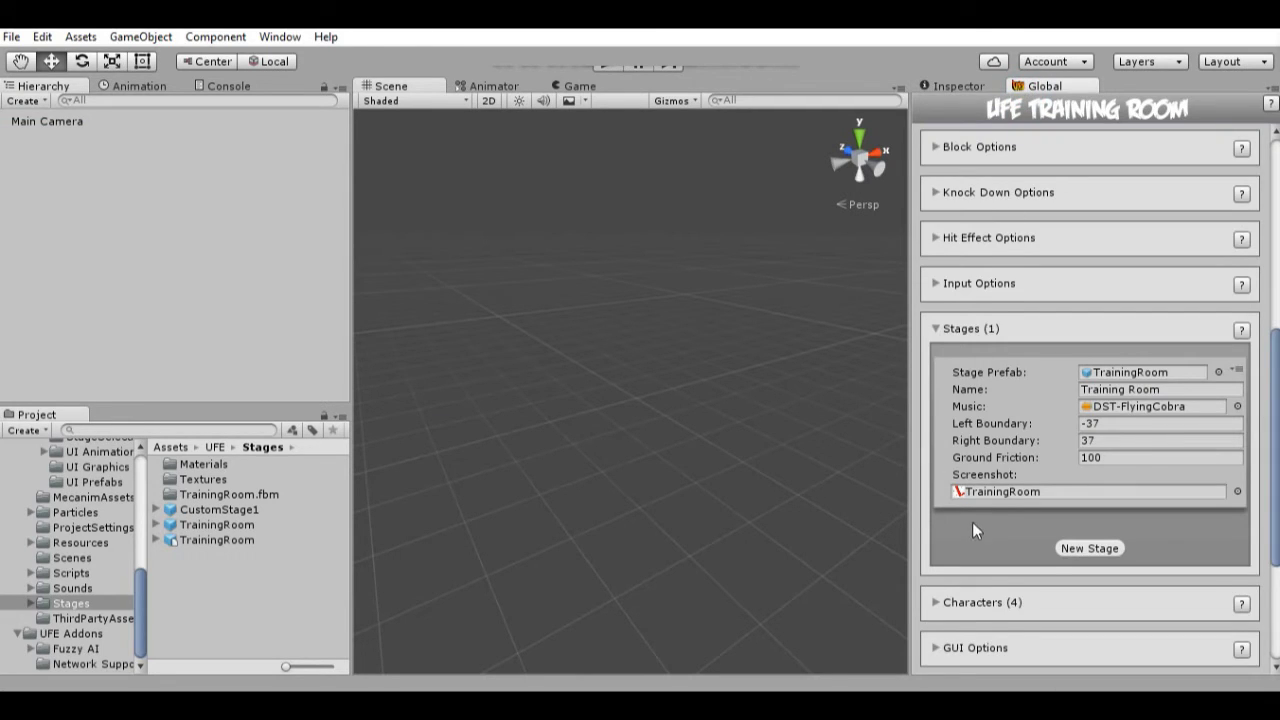
scroll(992, 513, down, 2)
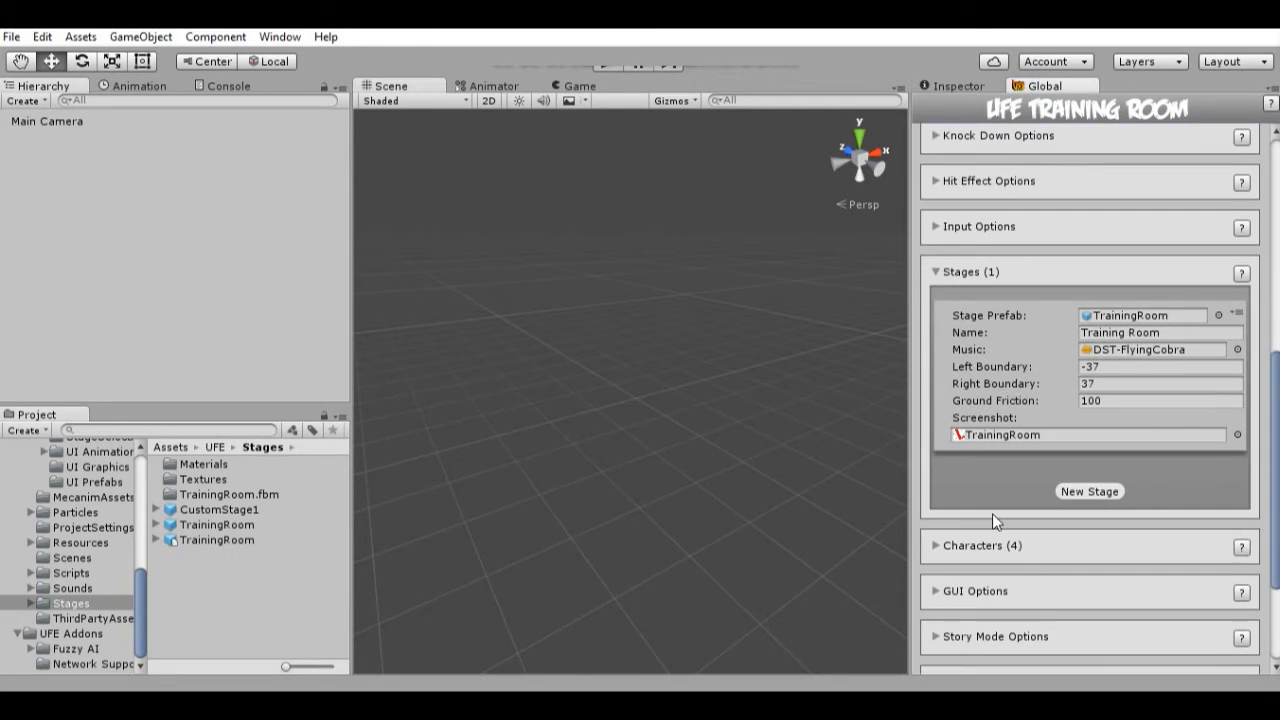
click(1091, 490)
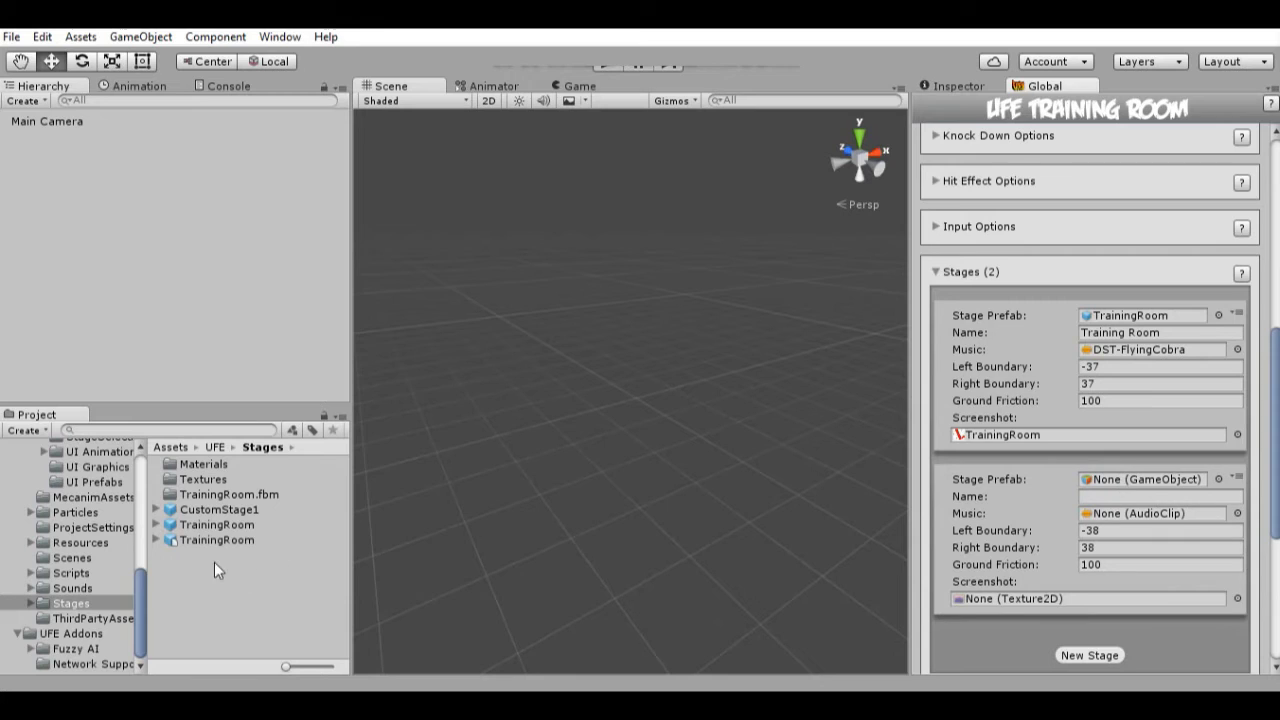
drag(210, 510, 1108, 479)
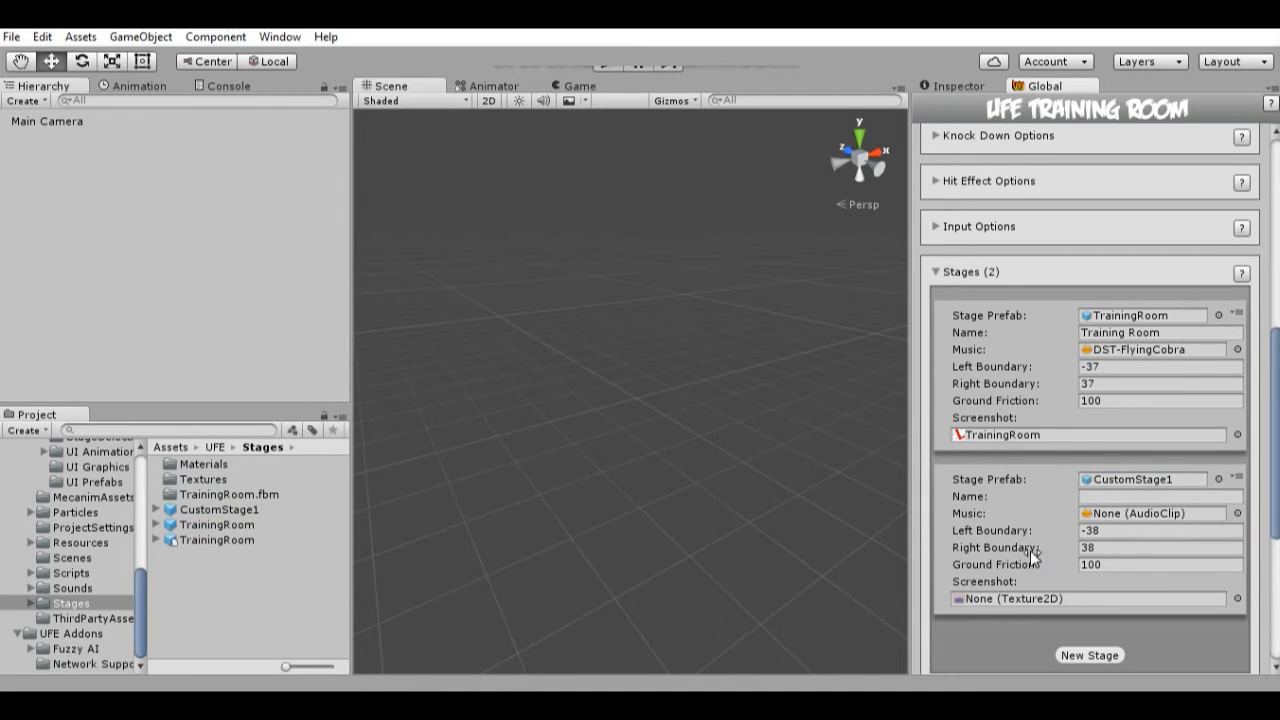
click(1103, 496)
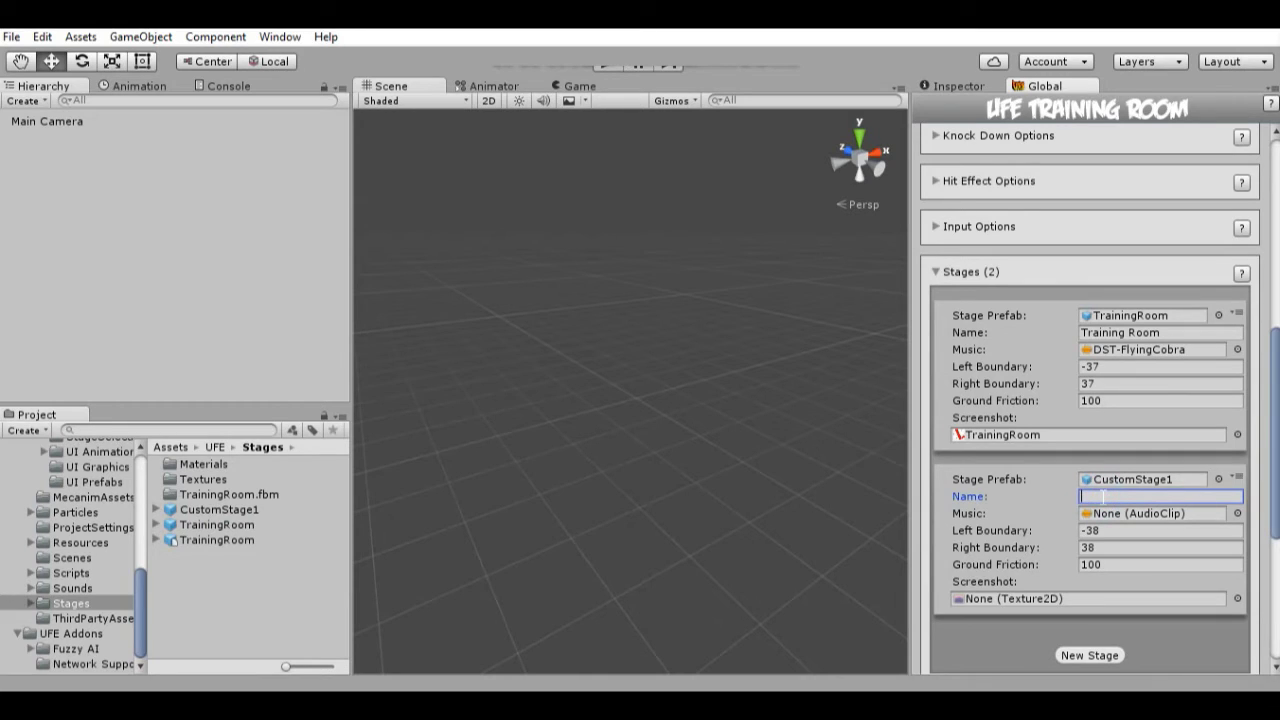
text(Custom 1)
- Assign the TrainingRoom image as the Custom 1 stage's screenshot
click(1237, 598)
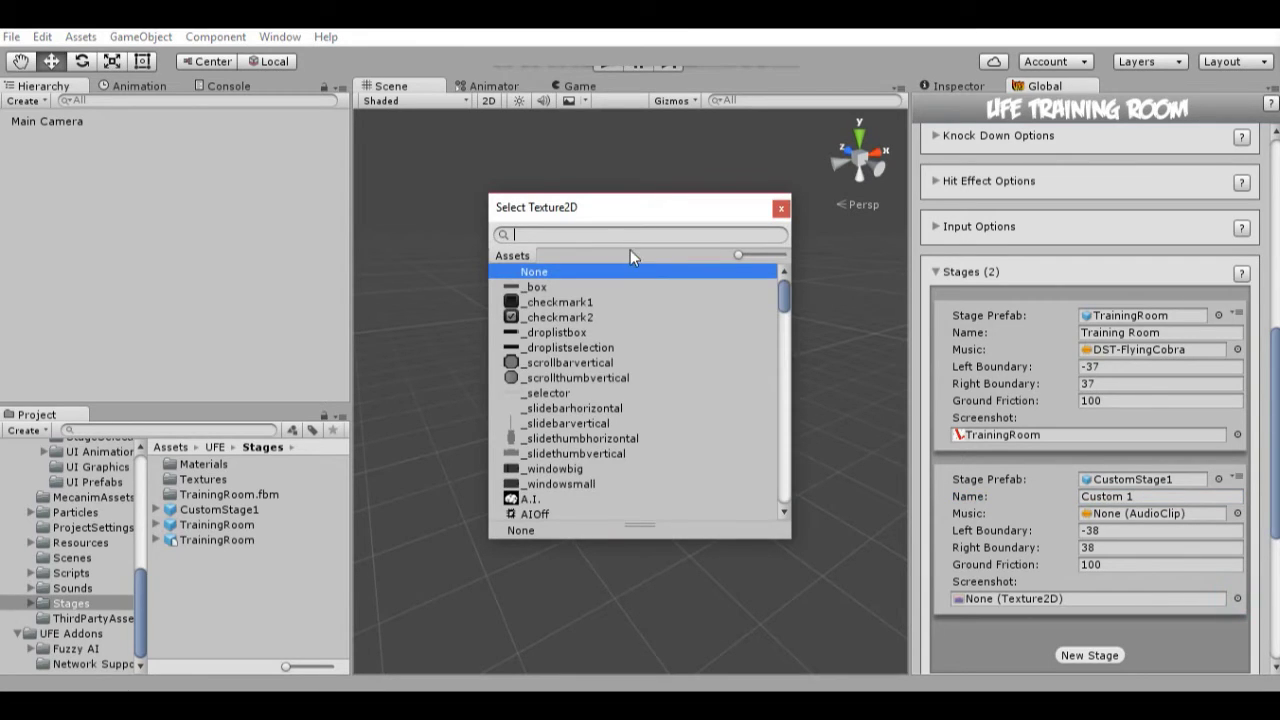
text(trainin)
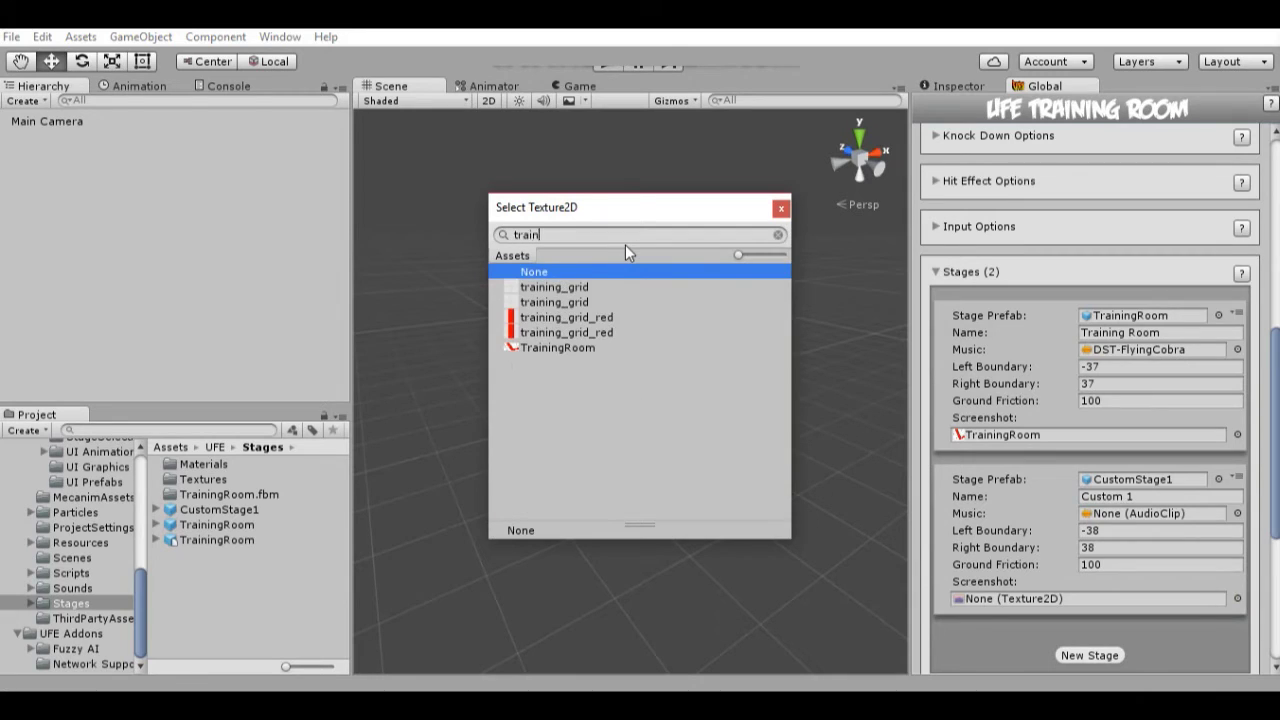
key(Down)
key(Down)
key(Down)
key(Down)
key(Down)
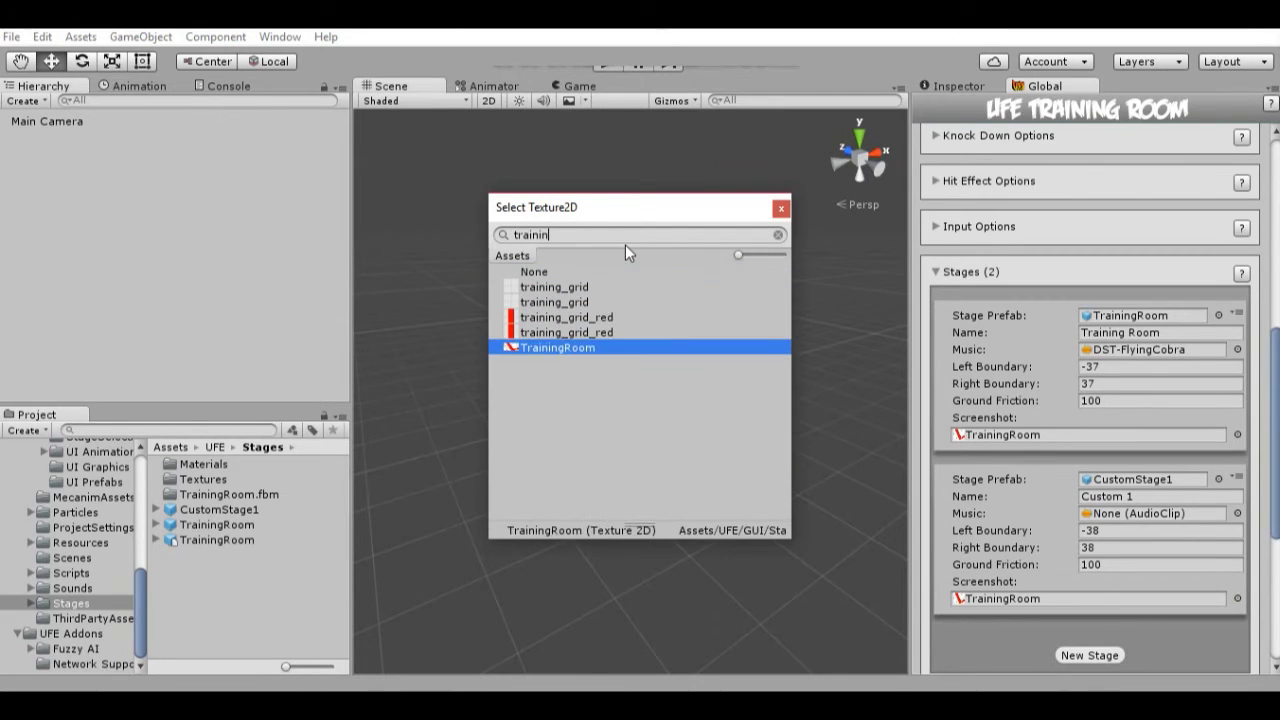
key(Return)
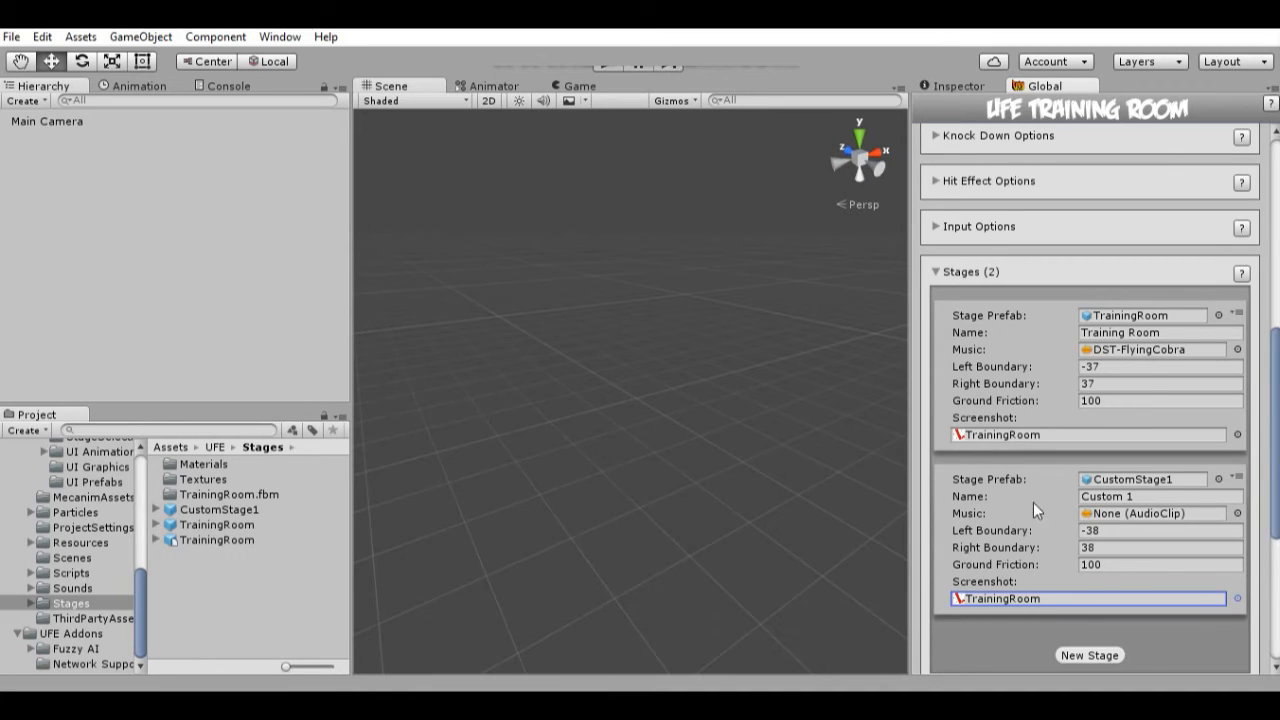
- Set the stage's Left Boundary to -37 and Right Boundary to 37, then enter play mode
click(1105, 531)
text(-)
text(17)
key(BackSpace)
key(BackSpace)
text(34)
key(BackSpace)
text(7)
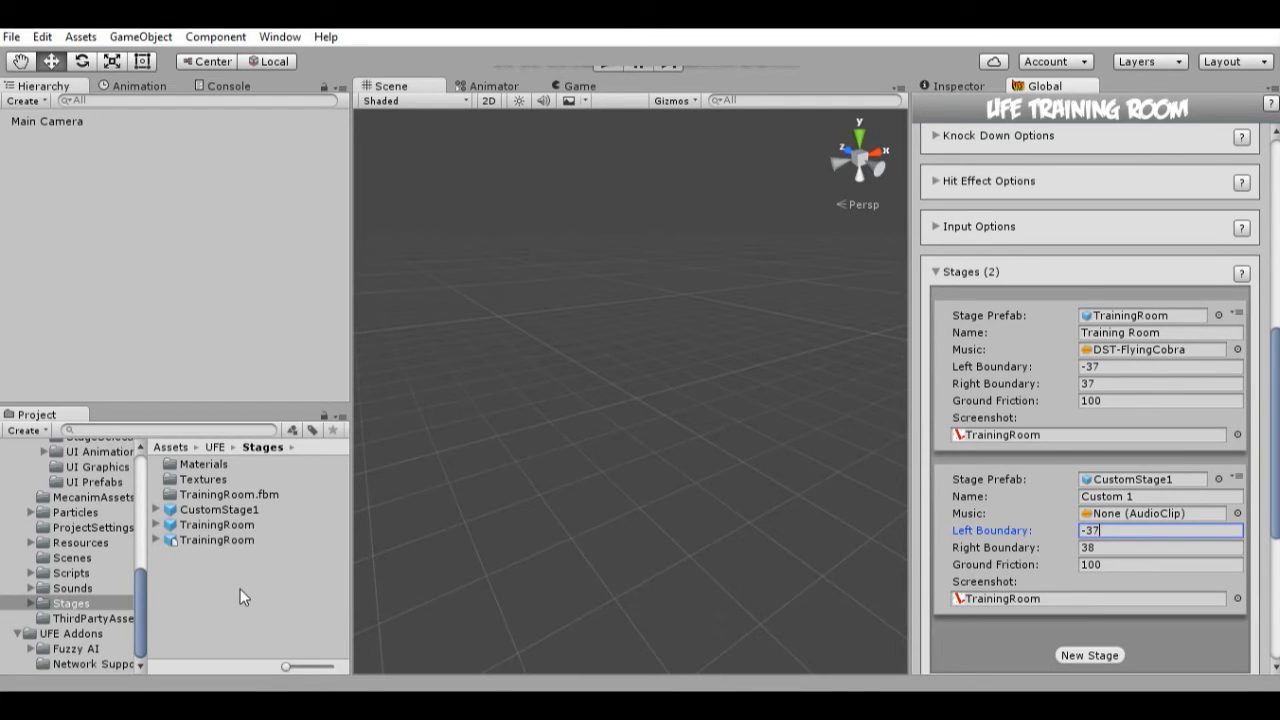
click(1088, 548)
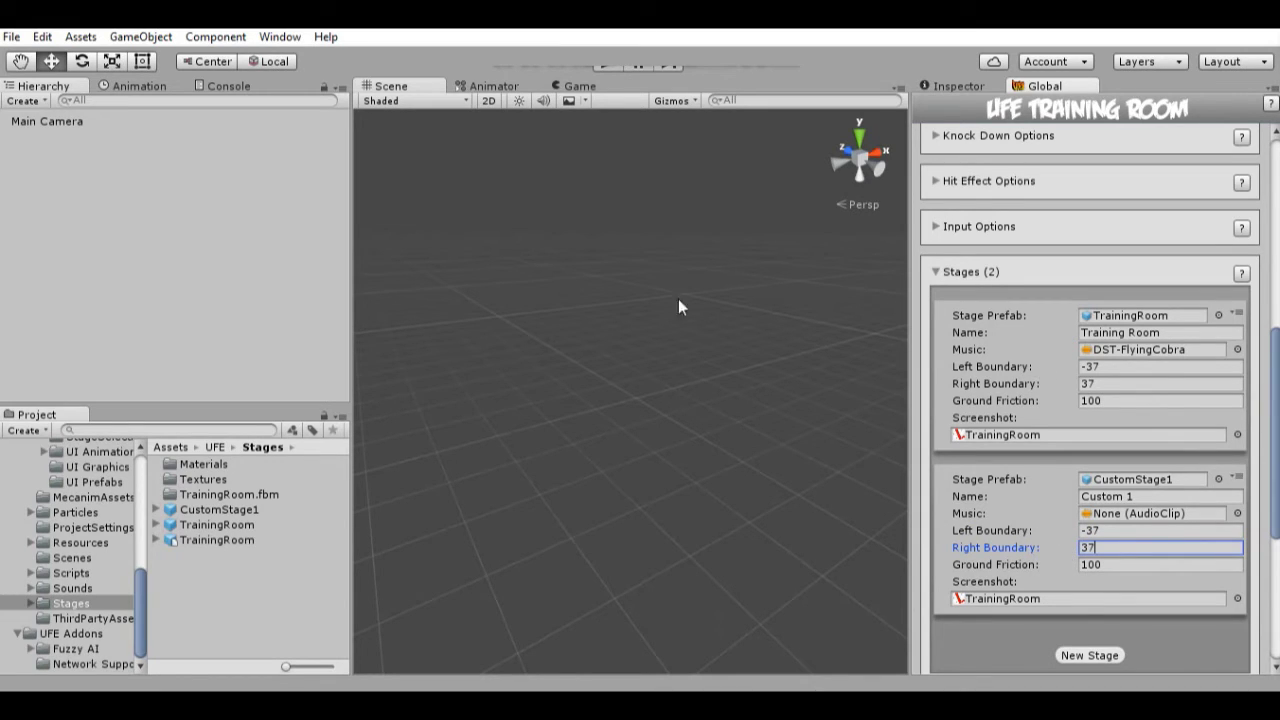
click(609, 64)
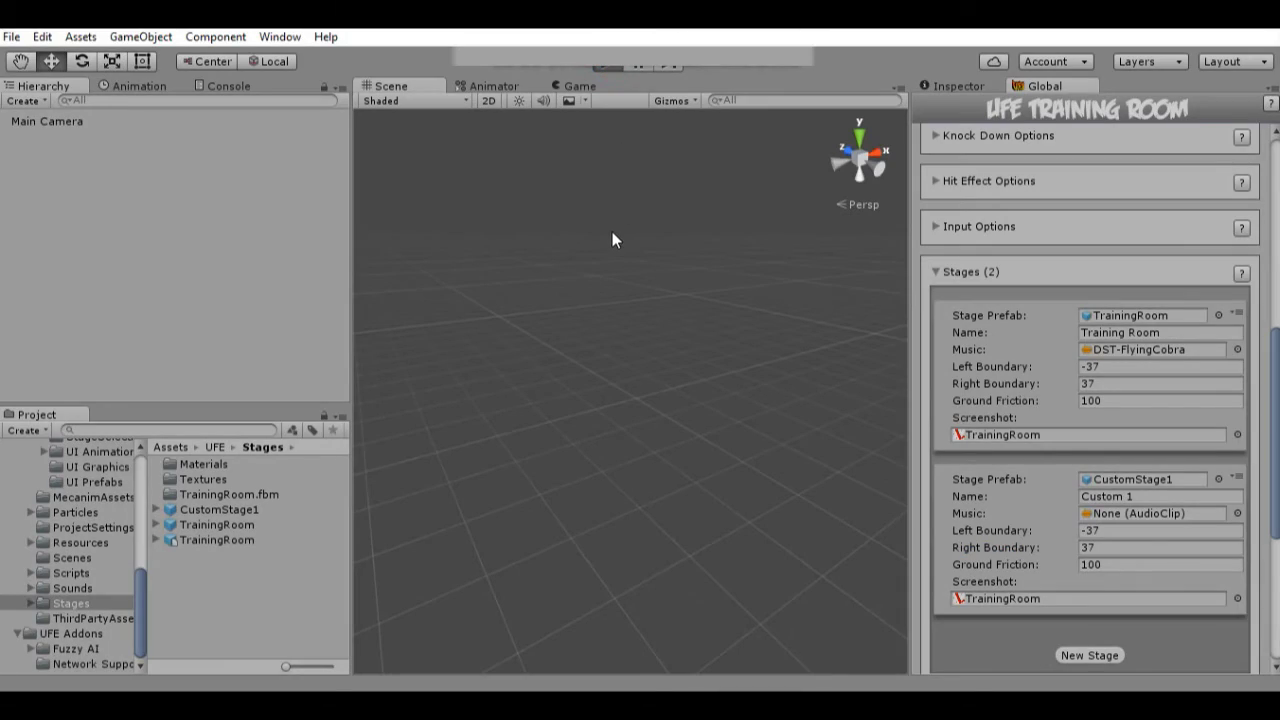
- Choose Mike versus Mecanim Bot and start the match on the Custom 1 stage
key(Return)
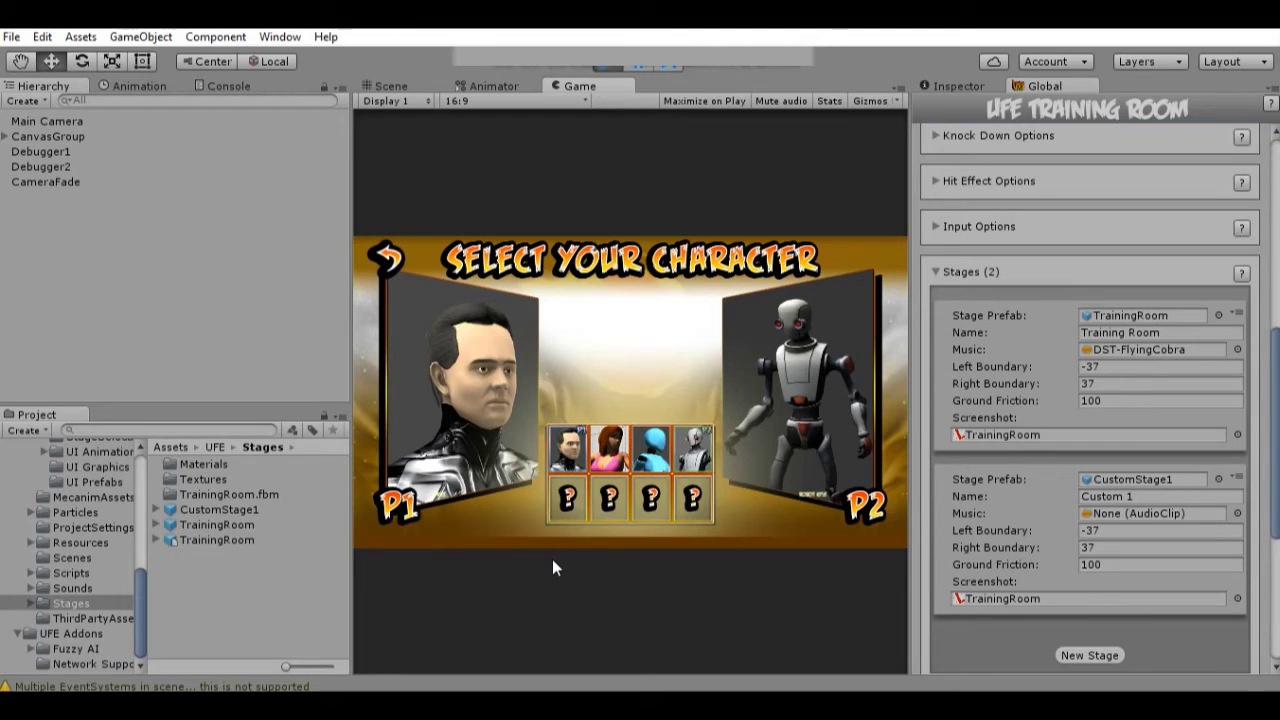
key(Left)
key(Return)
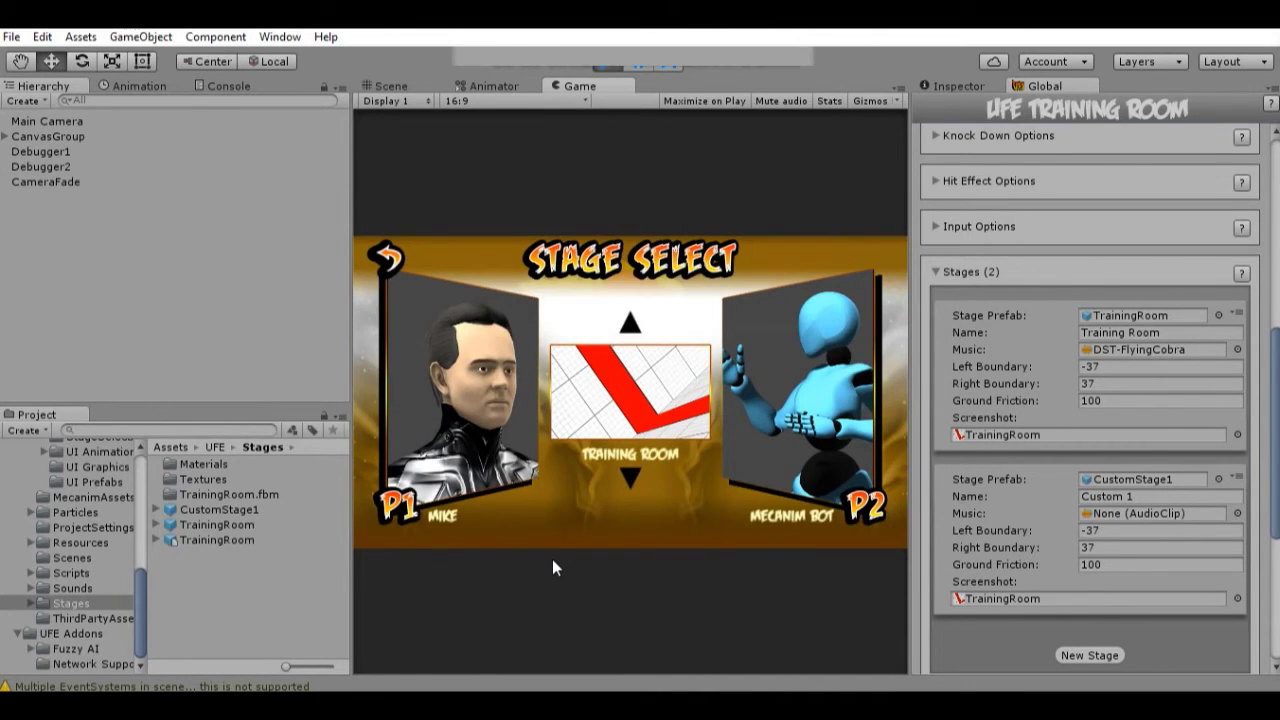
key(Down)
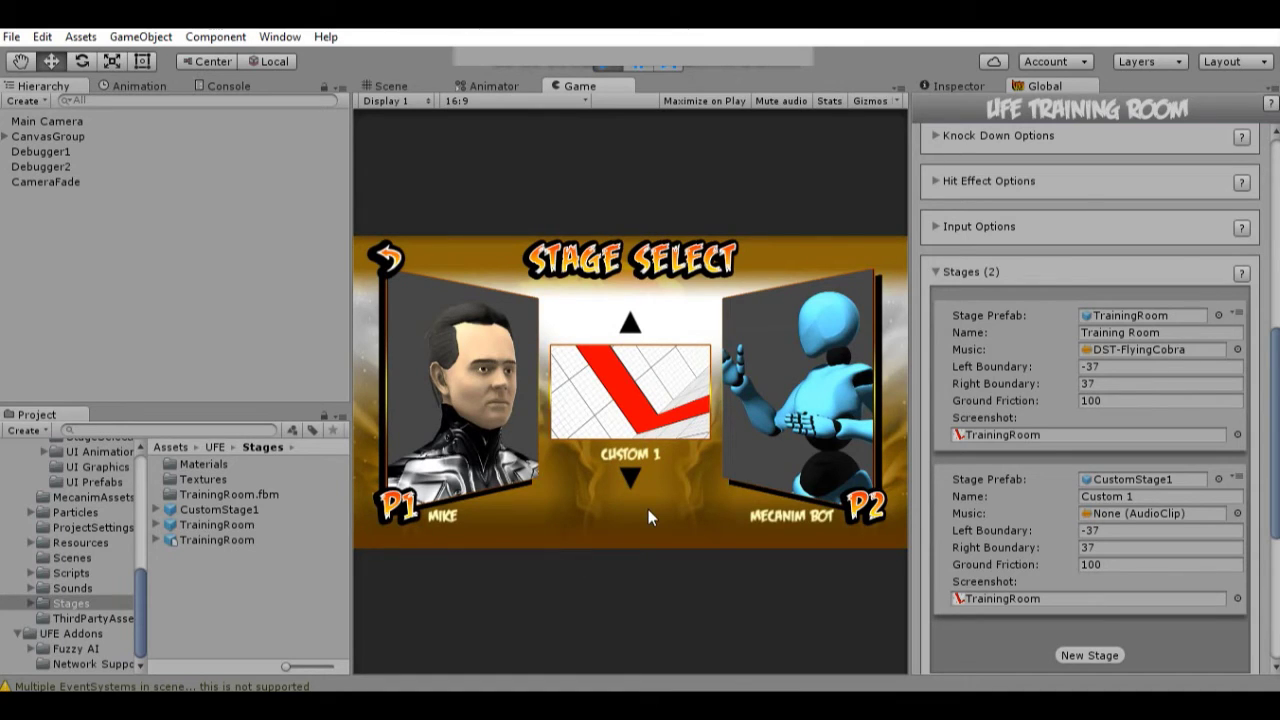
key(Return)
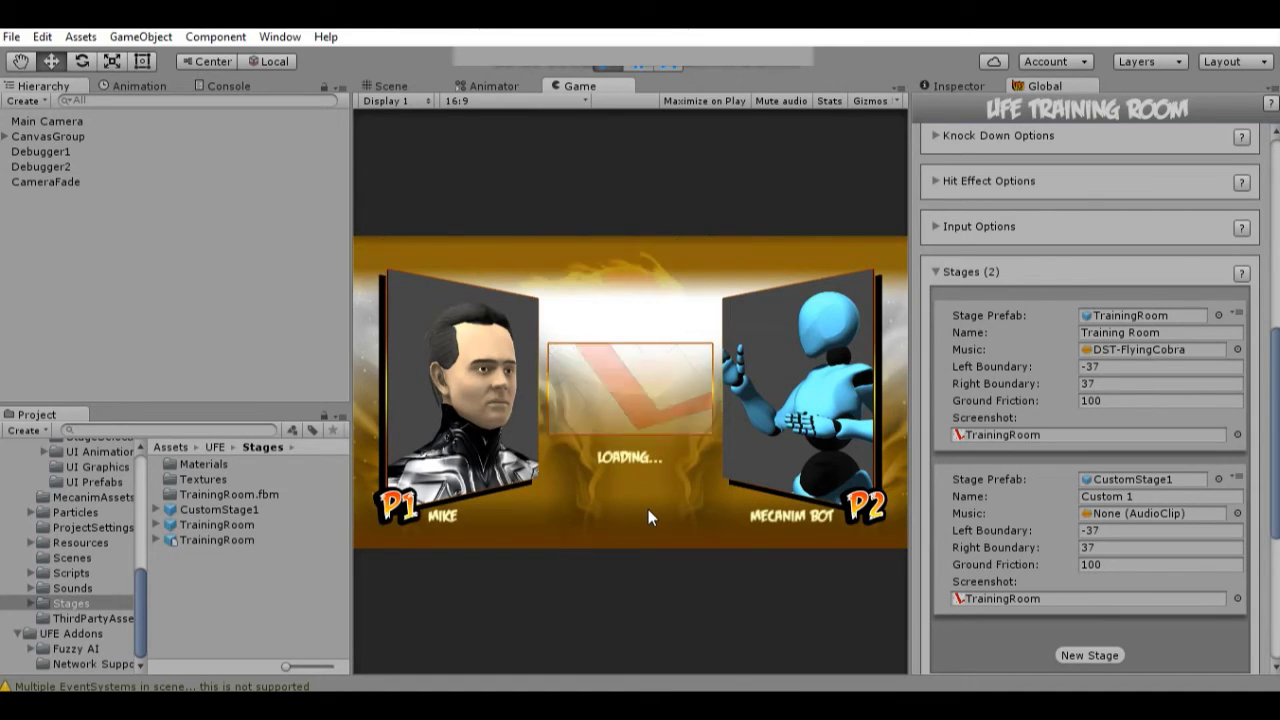